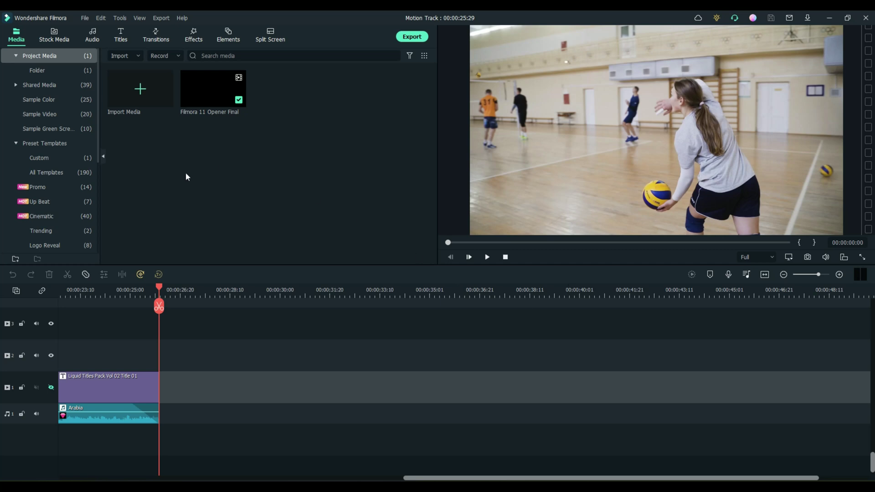
Step: Show the Stock Media library with its Pexels video collection
{"action": "left_click", "coordinate": [54, 34]}
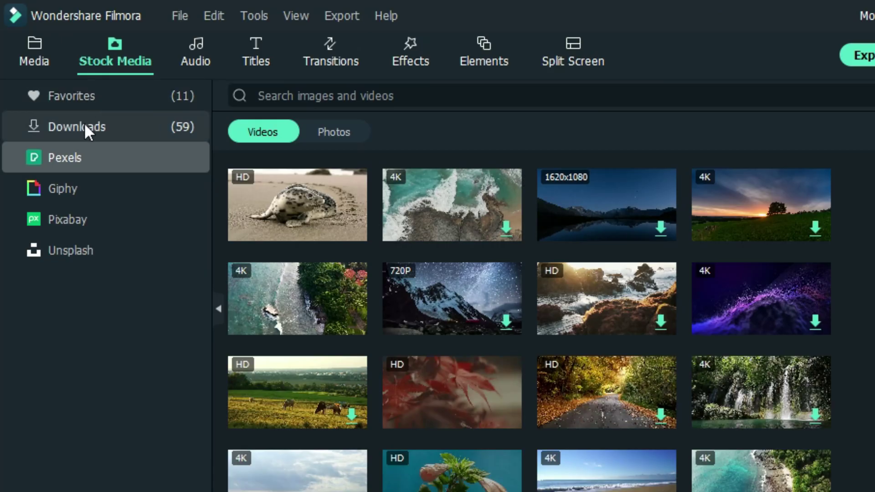
Step: Add the downloaded volleyball clip to track 1 after the title clip, keeping project settings
{"action": "left_click", "coordinate": [40, 70]}
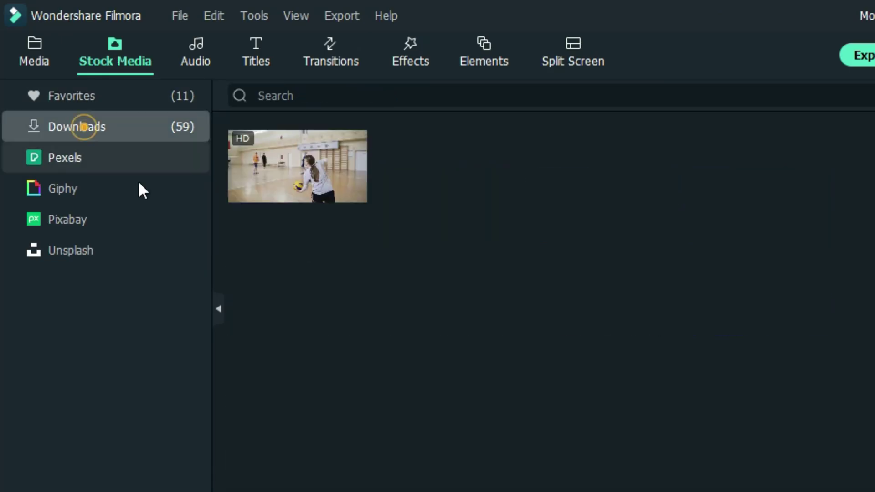
{"action": "left_click_drag", "start_coordinate": [287, 171], "coordinate": [170, 397]}
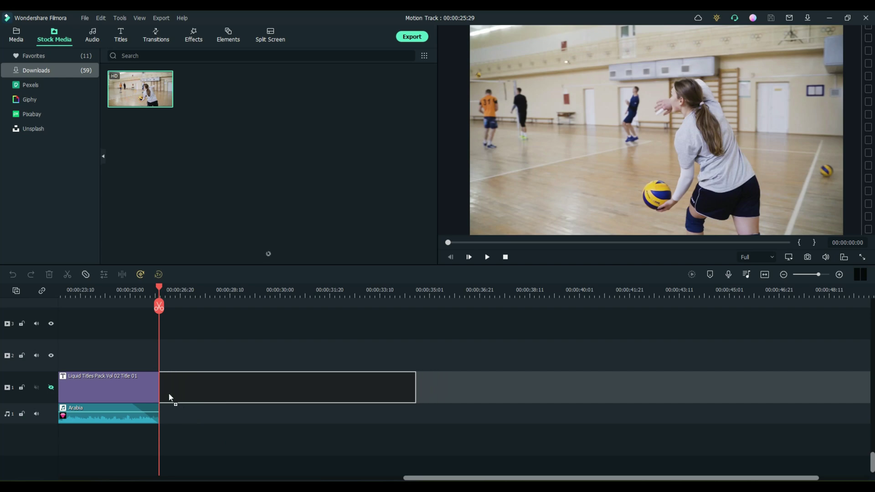
{"action": "left_click", "coordinate": [489, 268]}
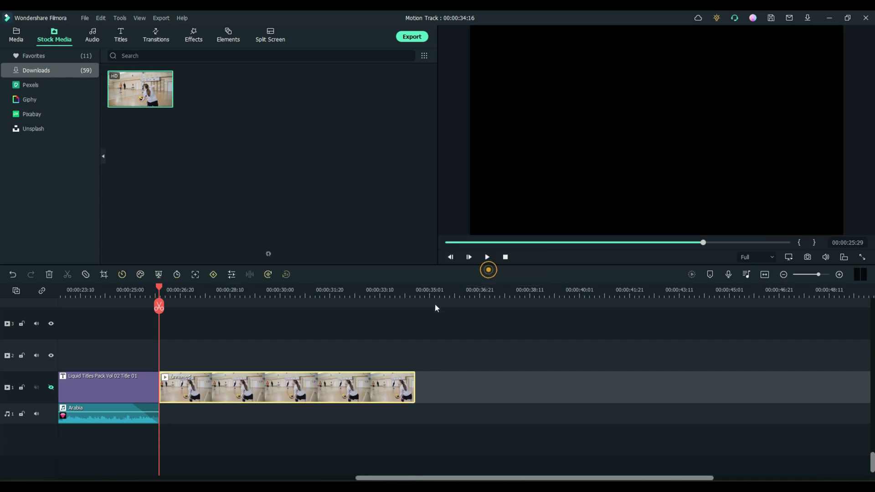
{"action": "left_click_drag", "start_coordinate": [159, 291], "coordinate": [305, 359]}
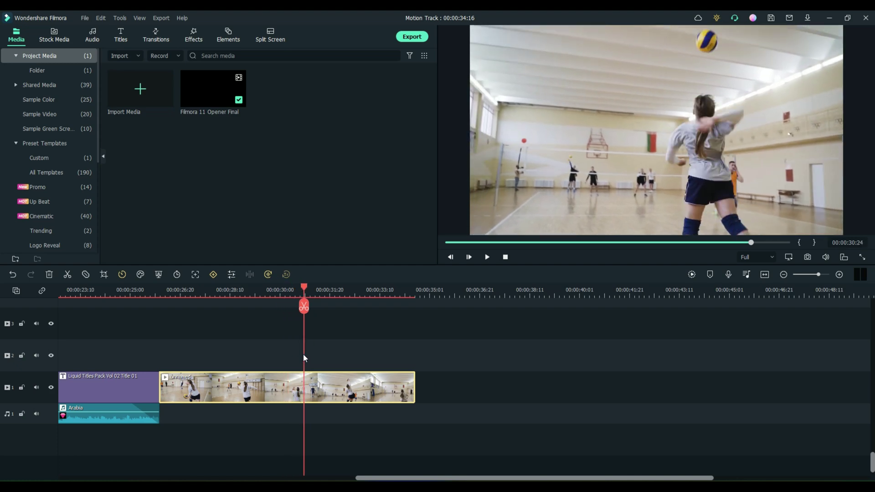
Step: Split the volleyball clip at the hit frame and switch to the Elements library
{"action": "key", "text": "ctrl+b"}
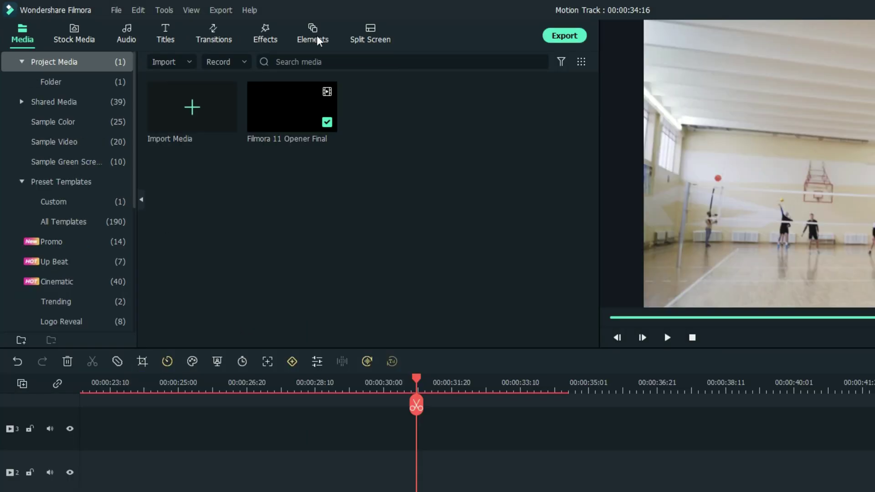
{"action": "left_click", "coordinate": [227, 37]}
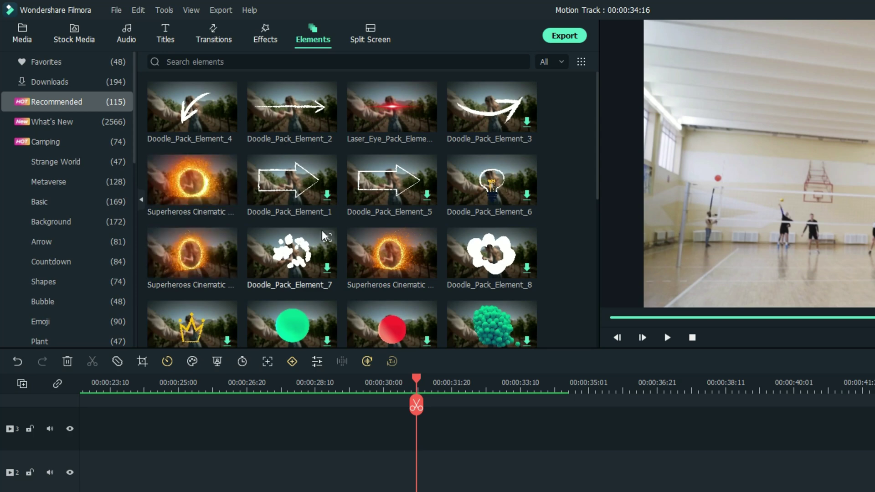
{"action": "scroll", "coordinate": [324, 236], "scroll_direction": "down", "scroll_amount": 5}
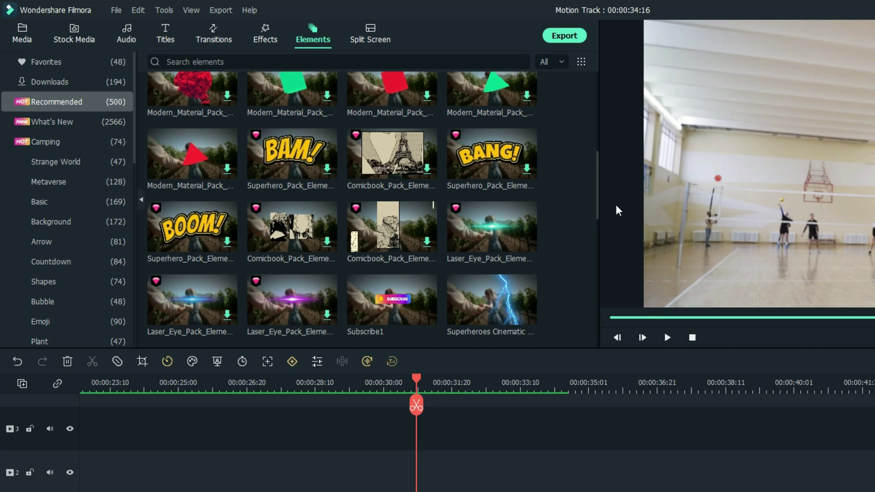
{"action": "scroll", "coordinate": [459, 197], "scroll_direction": "down", "scroll_amount": 3}
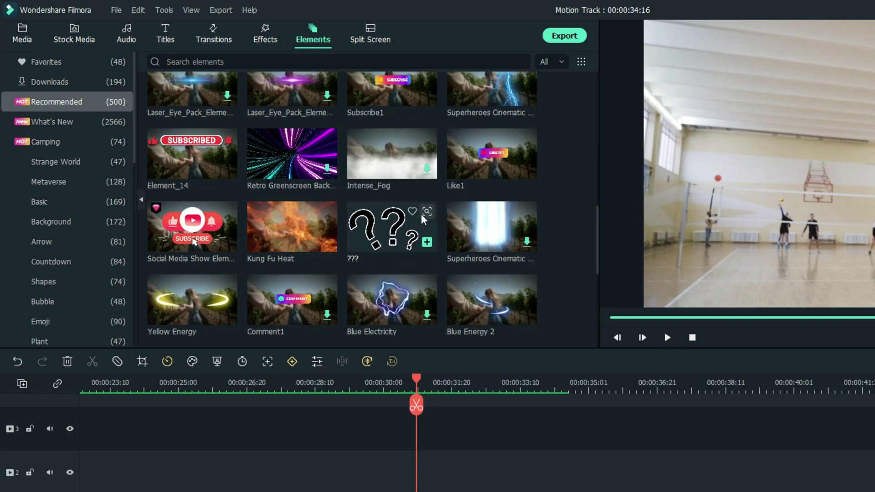
{"action": "scroll", "coordinate": [411, 232], "scroll_direction": "down", "scroll_amount": 3}
{"action": "scroll", "coordinate": [413, 235], "scroll_direction": "down", "scroll_amount": 1}
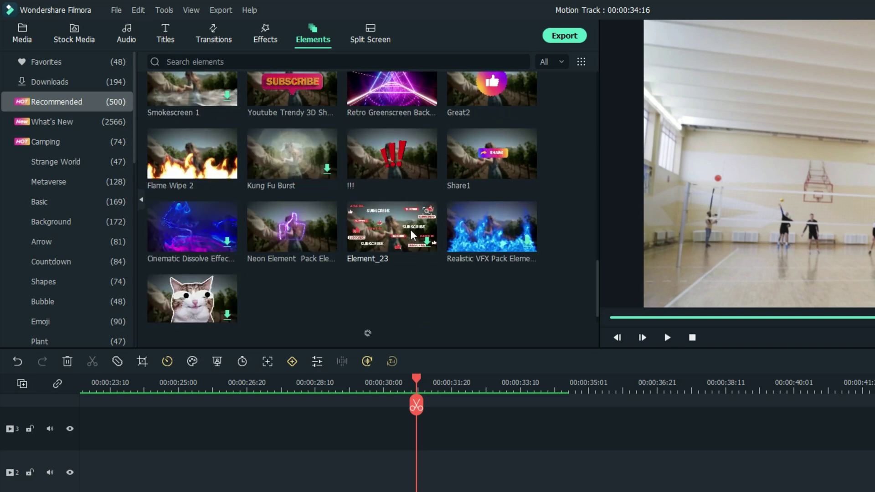
{"action": "scroll", "coordinate": [412, 235], "scroll_direction": "down", "scroll_amount": 1}
{"action": "scroll", "coordinate": [412, 235], "scroll_direction": "down", "scroll_amount": 3}
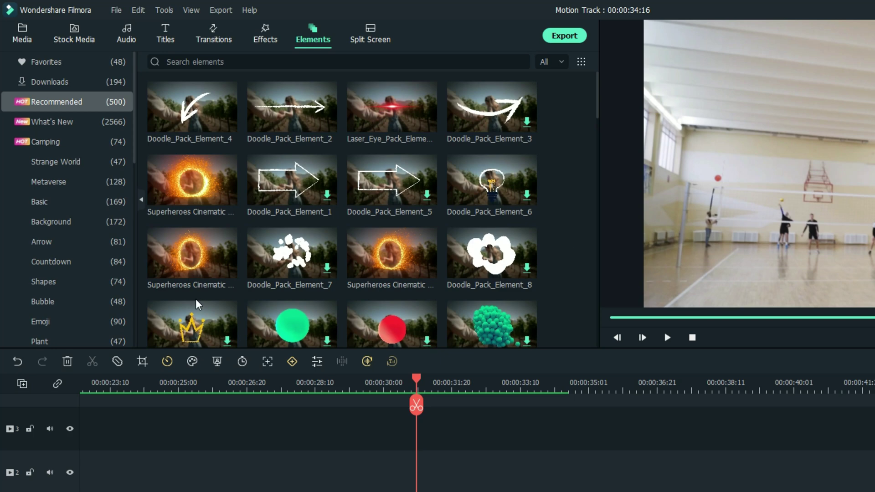
{"action": "mouse_move", "coordinate": [179, 194]}
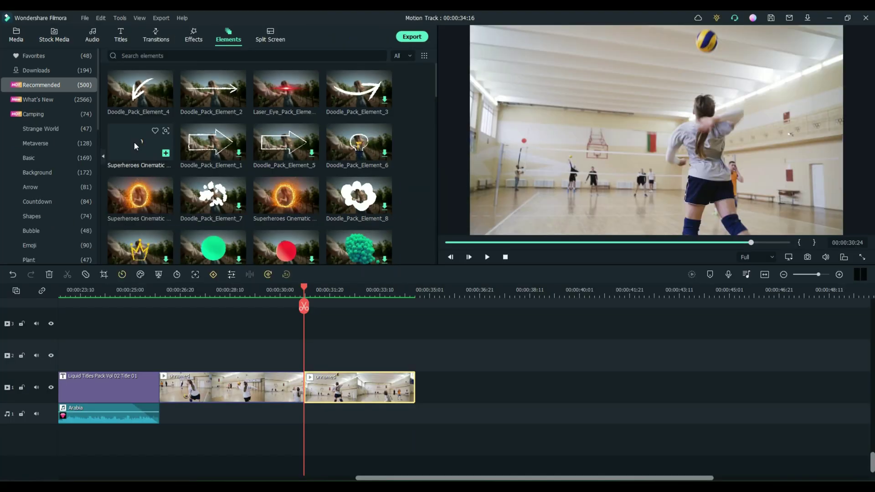
Step: Place the Superheroes Cinematic Pack Element 01 fire ring on track 2 at the split
{"action": "left_click_drag", "start_coordinate": [183, 181], "coordinate": [437, 432]}
{"action": "left_click_drag", "start_coordinate": [319, 325], "coordinate": [310, 349]}
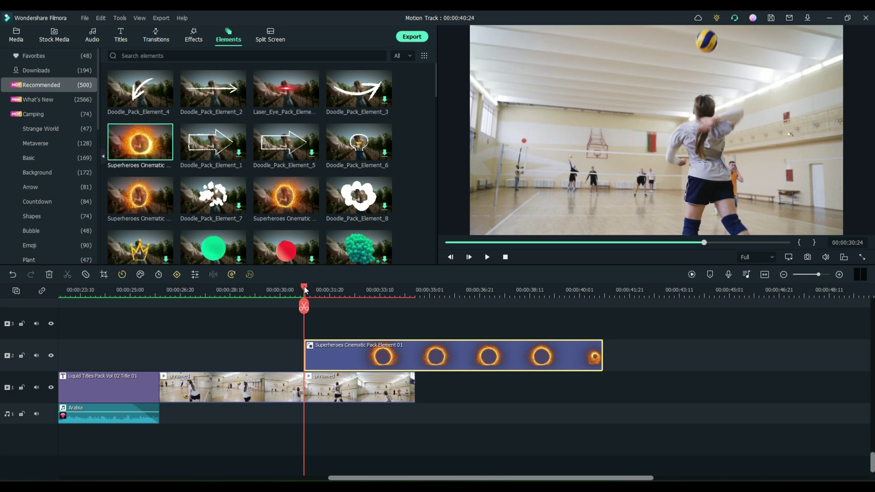
{"action": "left_click_drag", "start_coordinate": [305, 290], "coordinate": [355, 290]}
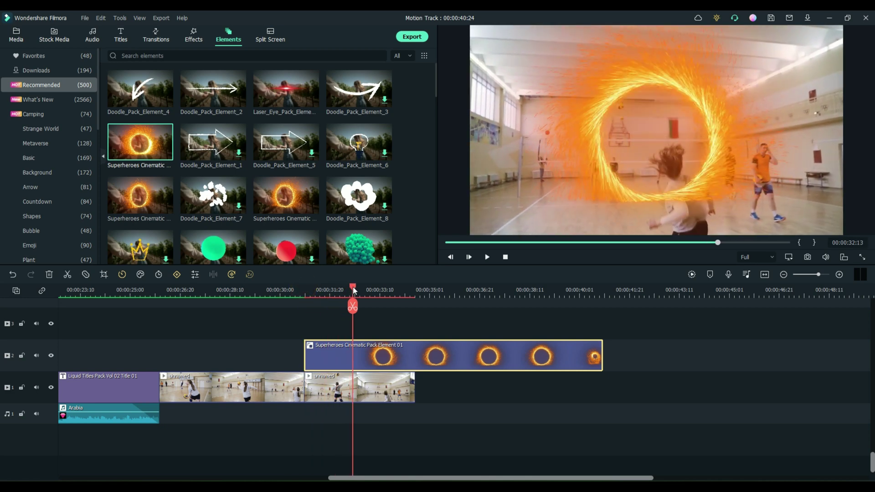
Step: Scale the fire ring down, start its clip slightly earlier, and move it onto the volleyball
{"action": "left_click", "coordinate": [629, 185]}
{"action": "left_click_drag", "start_coordinate": [477, 232], "coordinate": [716, 97]}
{"action": "left_click_drag", "start_coordinate": [783, 53], "coordinate": [678, 87]}
{"action": "left_click_drag", "start_coordinate": [356, 292], "coordinate": [313, 296]}
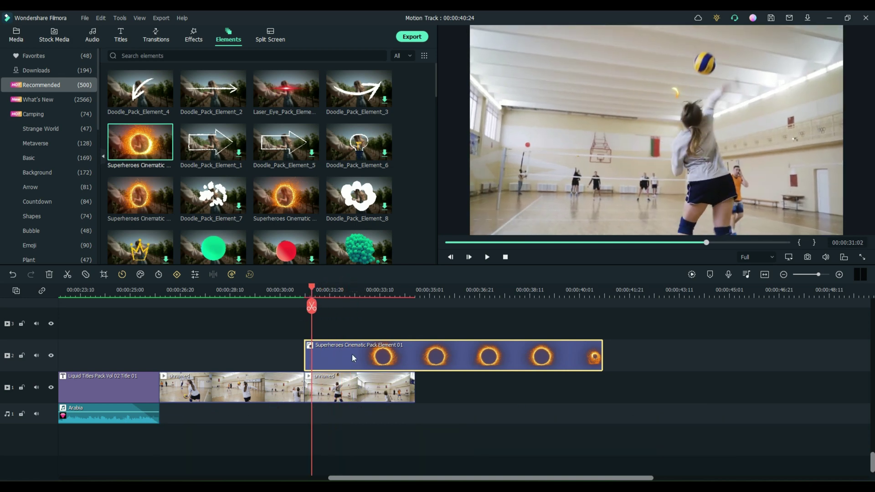
{"action": "left_click_drag", "start_coordinate": [348, 354], "coordinate": [329, 354]}
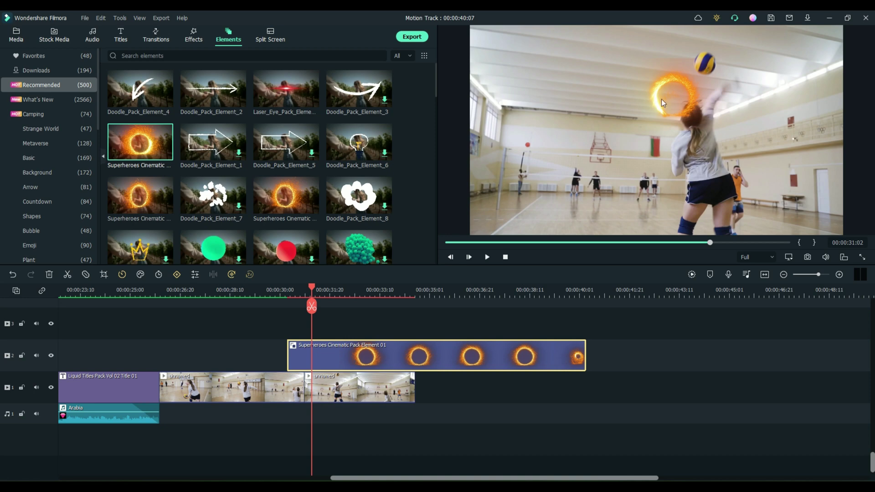
{"action": "left_click_drag", "start_coordinate": [664, 107], "coordinate": [694, 79]}
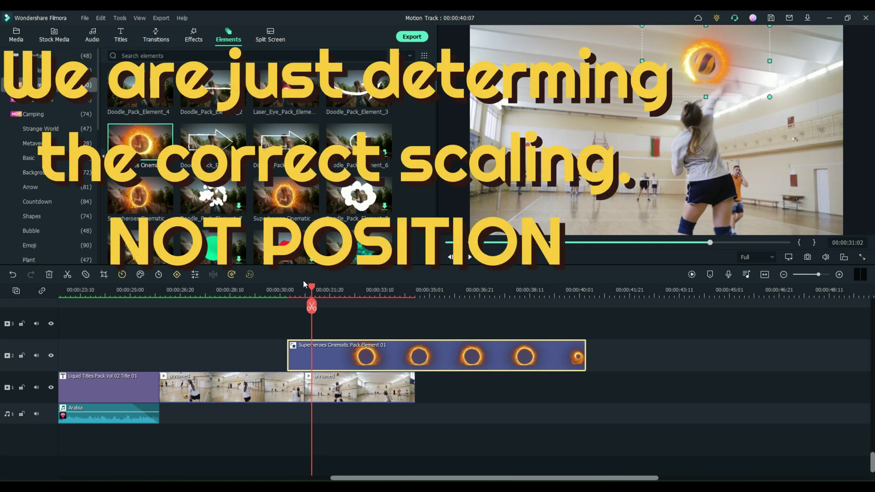
Step: At 00:00:30:26, shrink and centre the fire ring on the ball, then open its video properties
{"action": "left_click_drag", "start_coordinate": [313, 287], "coordinate": [308, 288]}
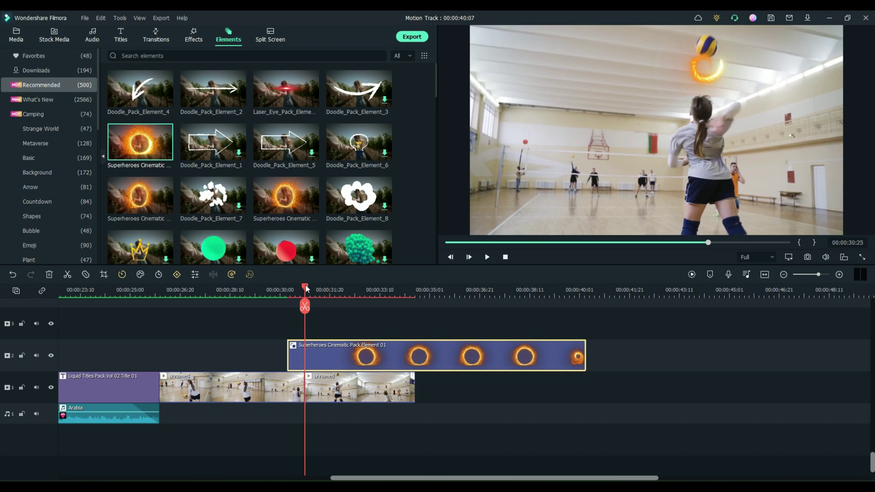
{"action": "left_click_drag", "start_coordinate": [307, 288], "coordinate": [306, 288]}
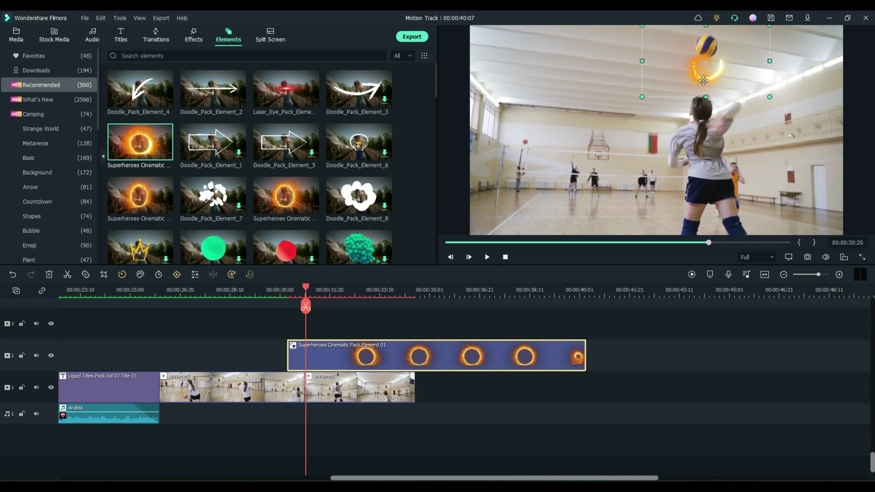
{"action": "left_click_drag", "start_coordinate": [704, 81], "coordinate": [702, 60]}
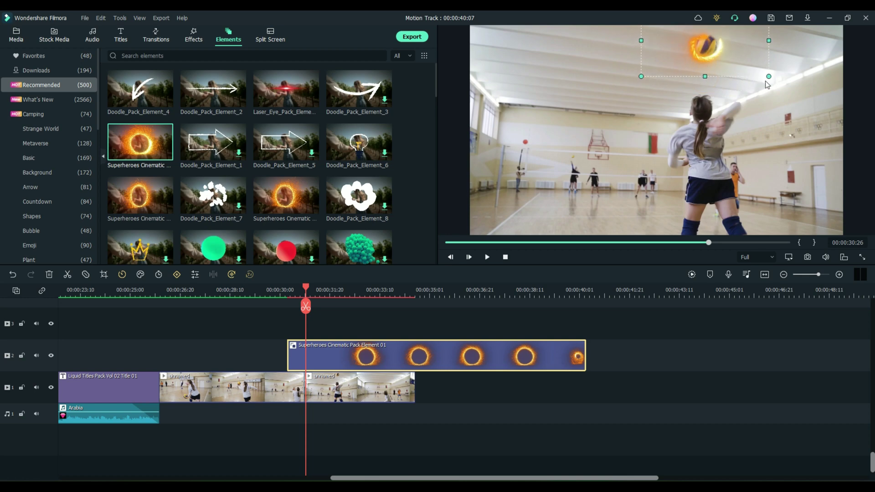
{"action": "left_click_drag", "start_coordinate": [768, 76], "coordinate": [764, 74]}
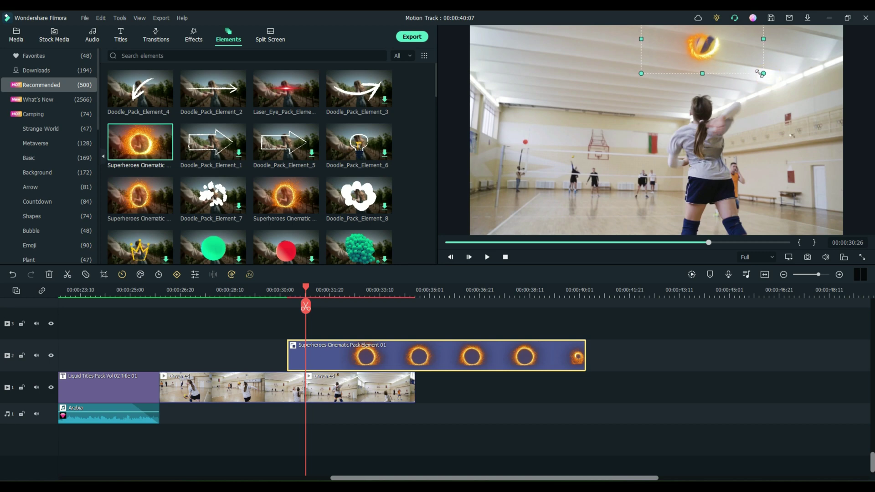
{"action": "left_click_drag", "start_coordinate": [705, 54], "coordinate": [708, 56]}
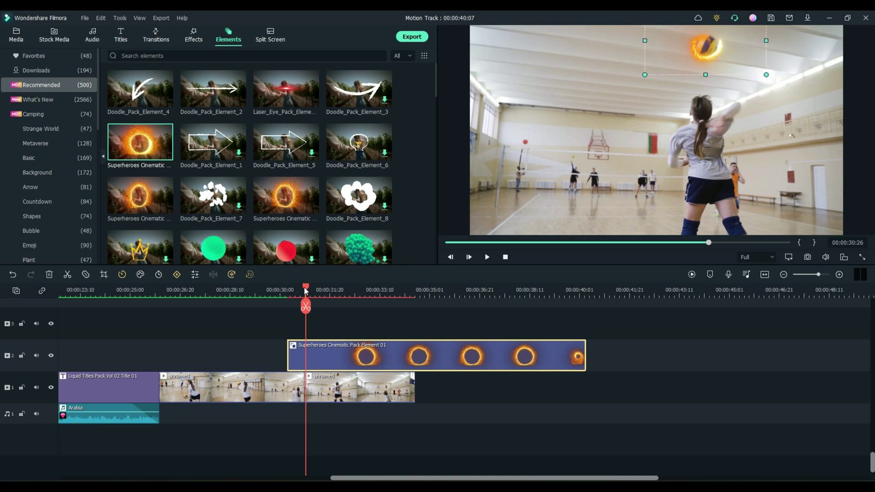
{"action": "mouse_move", "coordinate": [306, 291]}
{"action": "left_mouse_down"}
{"action": "mouse_move", "coordinate": [322, 291]}
{"action": "mouse_move", "coordinate": [289, 286]}
{"action": "mouse_move", "coordinate": [316, 289]}
{"action": "left_mouse_up"}
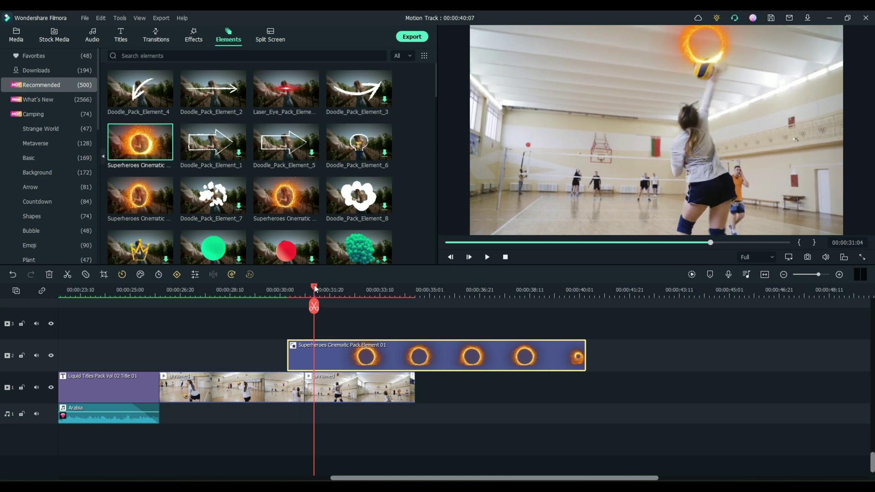
{"action": "double_click", "coordinate": [703, 55]}
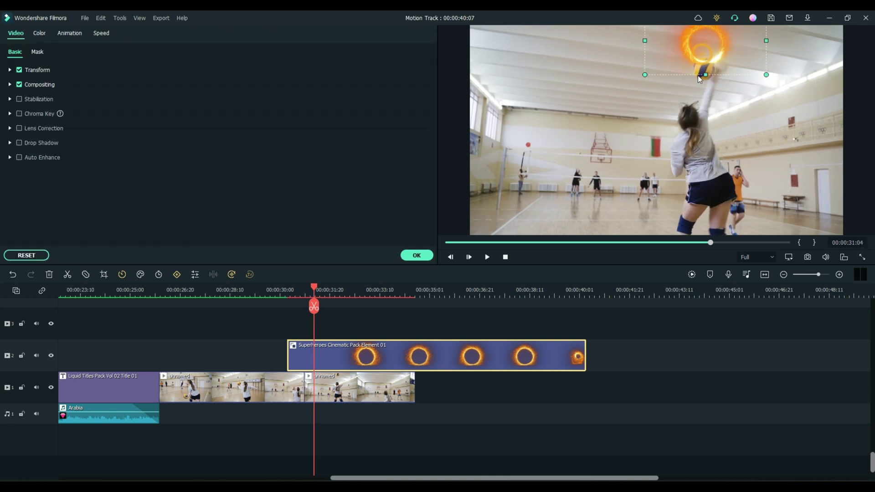
Step: Move the fire ring down onto the ball and shrink it twice to fit snugly
{"action": "left_click_drag", "start_coordinate": [705, 58], "coordinate": [703, 78]}
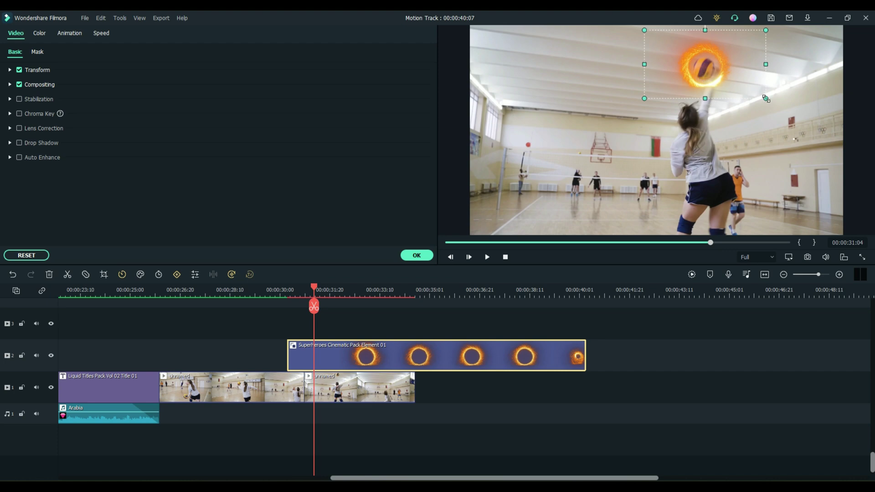
{"action": "left_click_drag", "start_coordinate": [765, 98], "coordinate": [704, 72]}
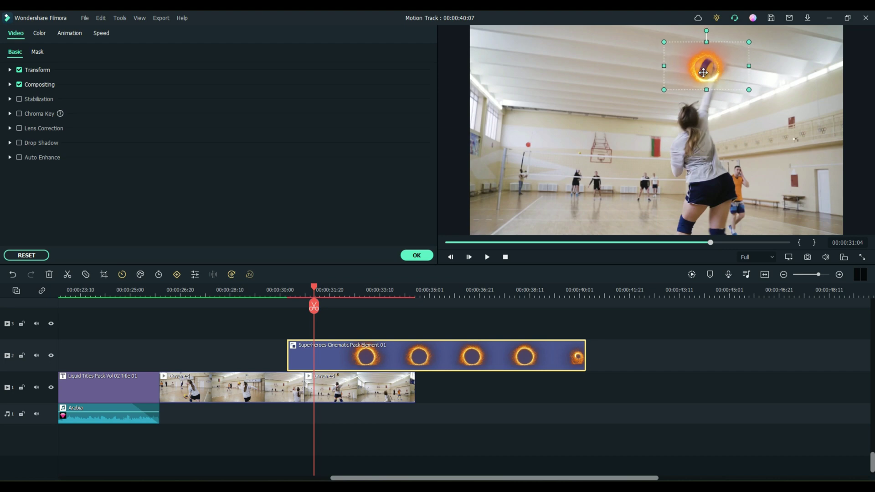
{"action": "left_click_drag", "start_coordinate": [749, 90], "coordinate": [744, 87]}
{"action": "mouse_move", "coordinate": [316, 292]}
{"action": "left_mouse_down"}
{"action": "mouse_move", "coordinate": [393, 290]}
{"action": "mouse_move", "coordinate": [304, 289]}
{"action": "left_mouse_up"}
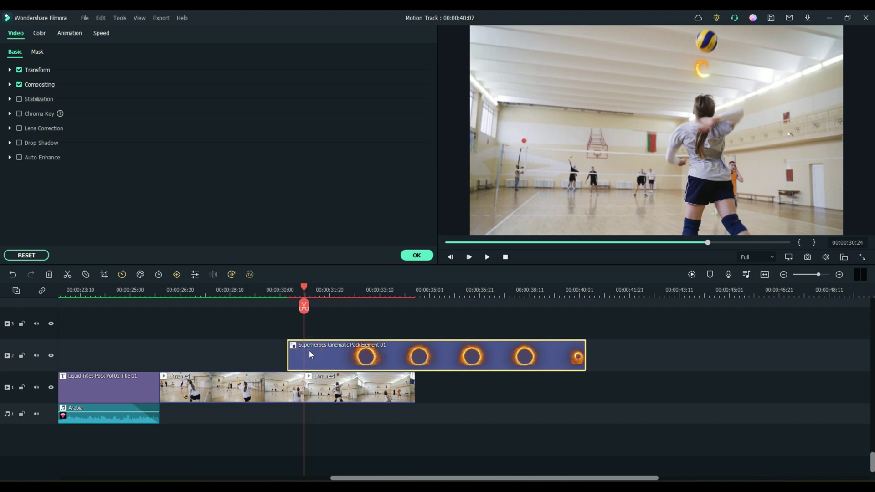
Step: Split the fire-ring clip at the playhead and delete its short left piece
{"action": "key", "text": "ctrl+b"}
{"action": "left_click", "coordinate": [292, 355]}
{"action": "key", "text": "Delete"}
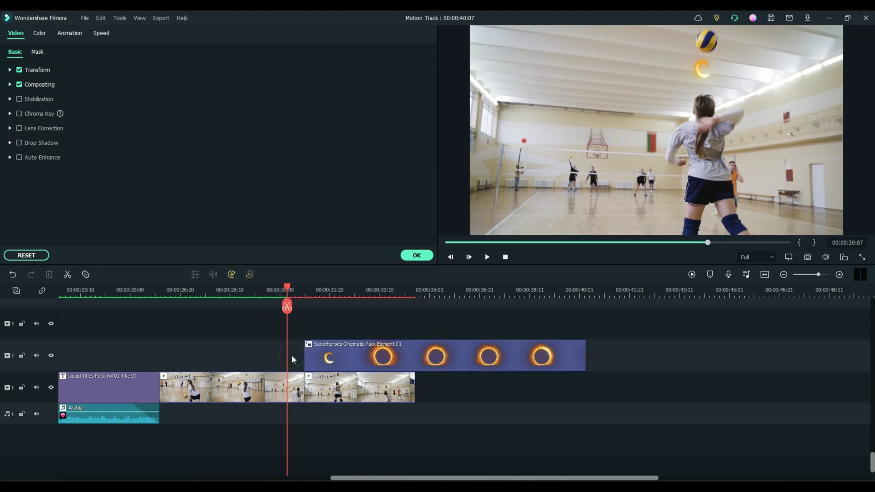
Step: Move to 00:00:30:28 and select the second volleyball clip in the Project Media view
{"action": "left_click_drag", "start_coordinate": [289, 285], "coordinate": [305, 303]}
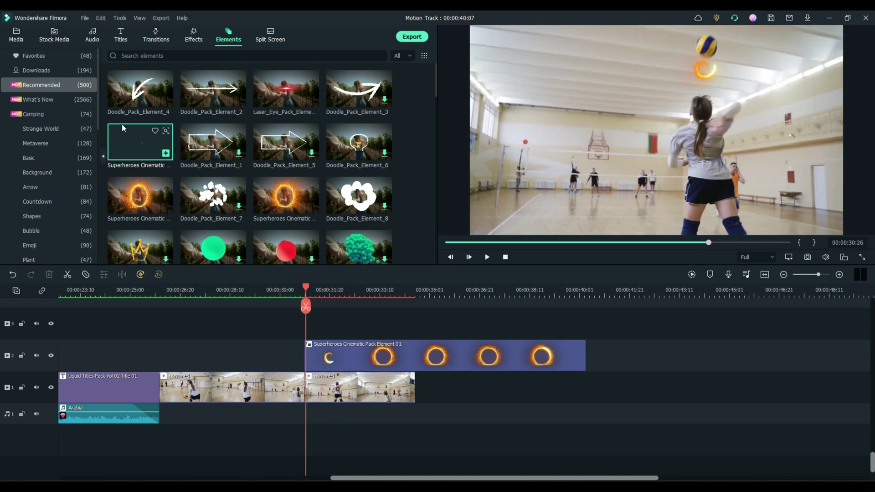
{"action": "left_click", "coordinate": [16, 36]}
{"action": "left_click", "coordinate": [347, 394]}
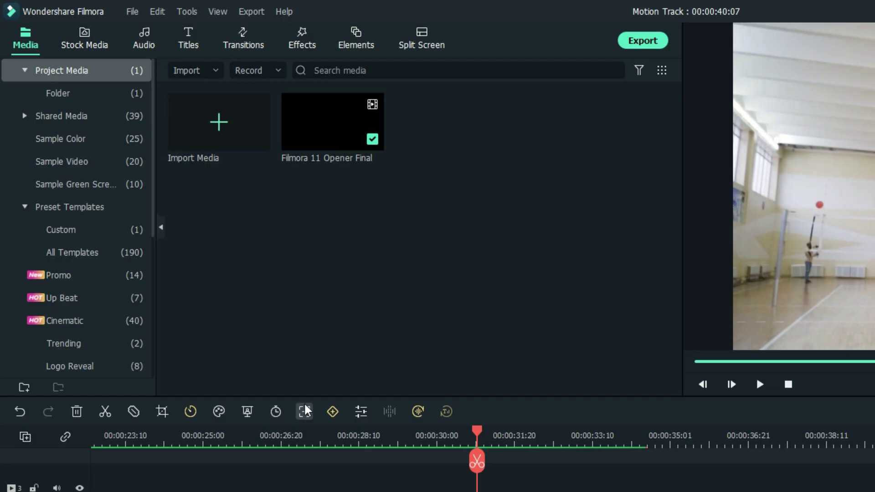
Step: Enable Motion Track on the second volleyball clip, hide track 2, and fit the tracking box to the ball
{"action": "left_click", "coordinate": [303, 412]}
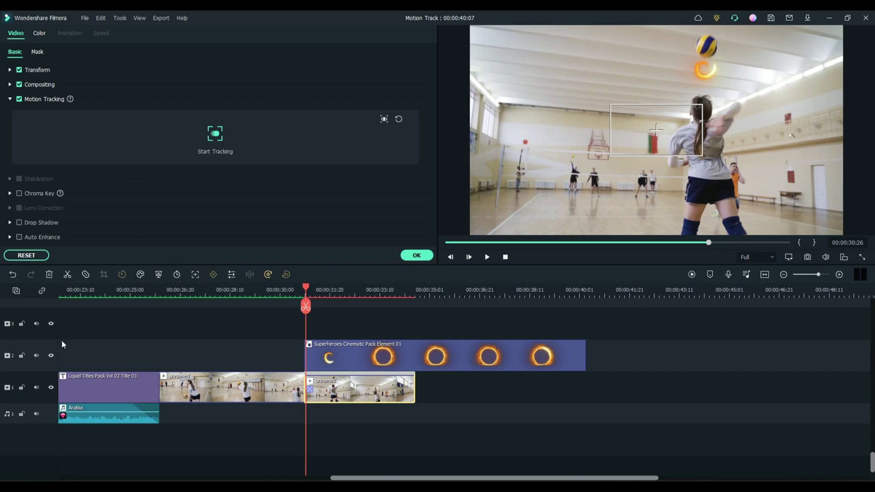
{"action": "left_click", "coordinate": [50, 356]}
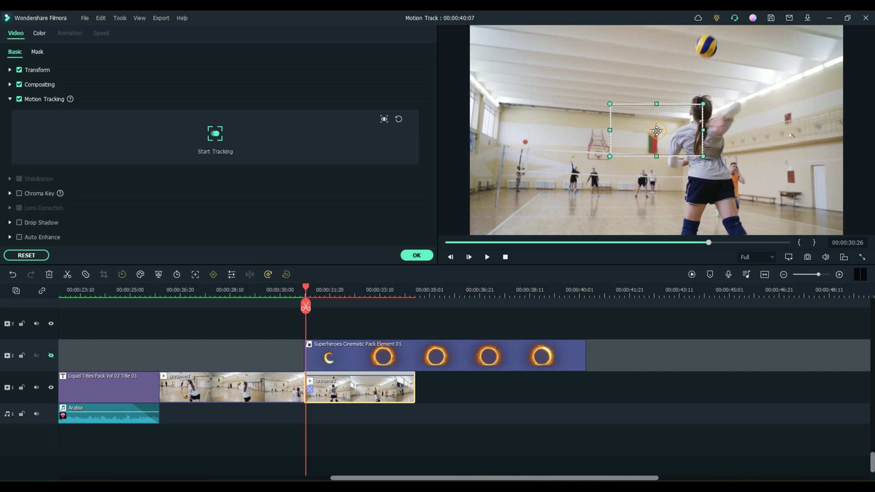
{"action": "left_click_drag", "start_coordinate": [659, 130], "coordinate": [707, 51]}
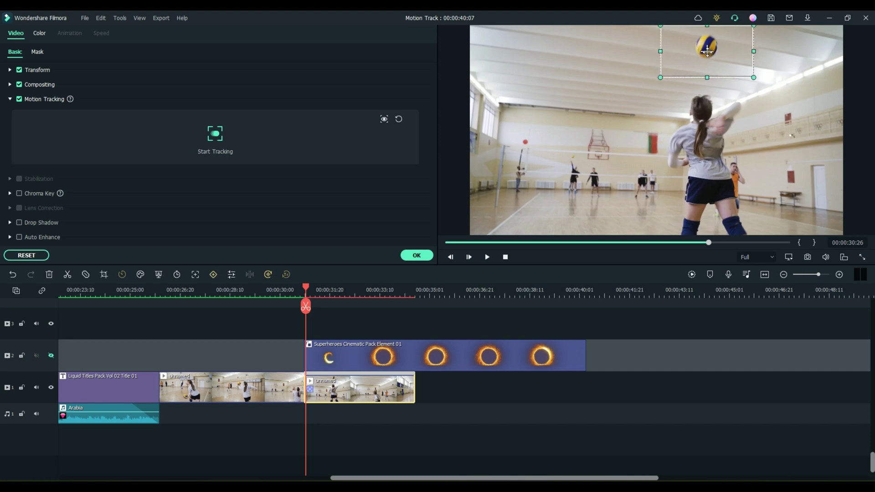
{"action": "left_click_drag", "start_coordinate": [754, 79], "coordinate": [707, 68]}
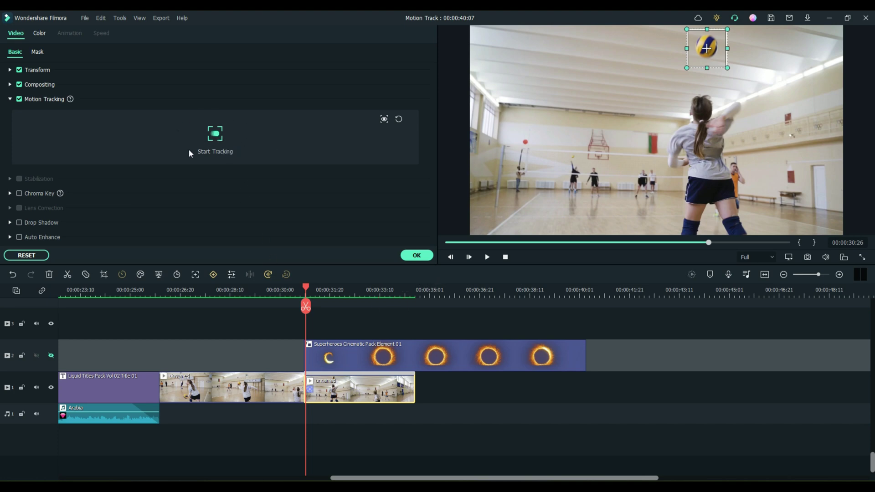
Step: Track the volleyball, link the Superheroes Cinematic fire ring to it, and unhide track 2
{"action": "left_click", "coordinate": [217, 135]}
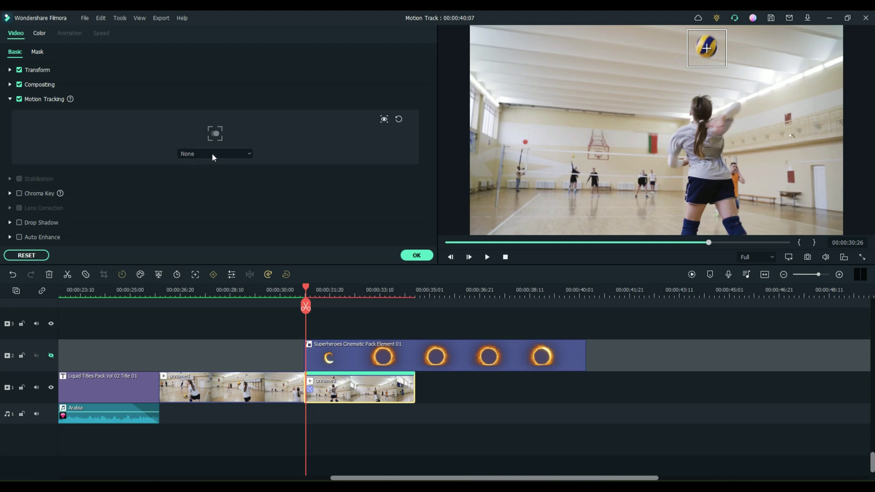
{"action": "left_click", "coordinate": [212, 153]}
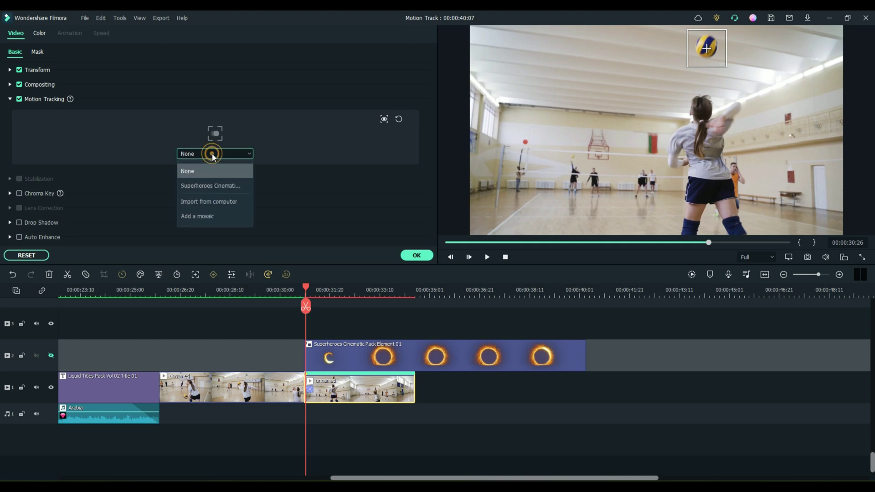
{"action": "left_click", "coordinate": [198, 186]}
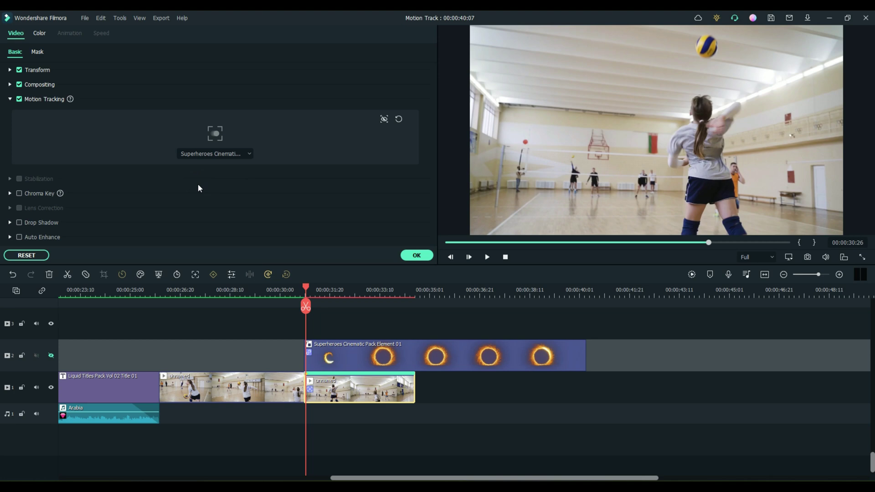
{"action": "left_click", "coordinate": [51, 356]}
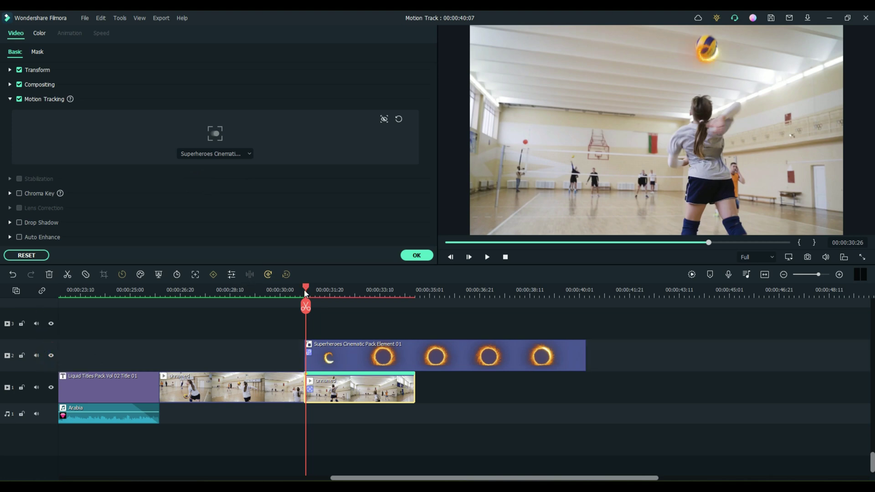
Step: Trim the fire ring to end with the volleyball clip, then play back from before the hit
{"action": "left_click_drag", "start_coordinate": [306, 288], "coordinate": [383, 323]}
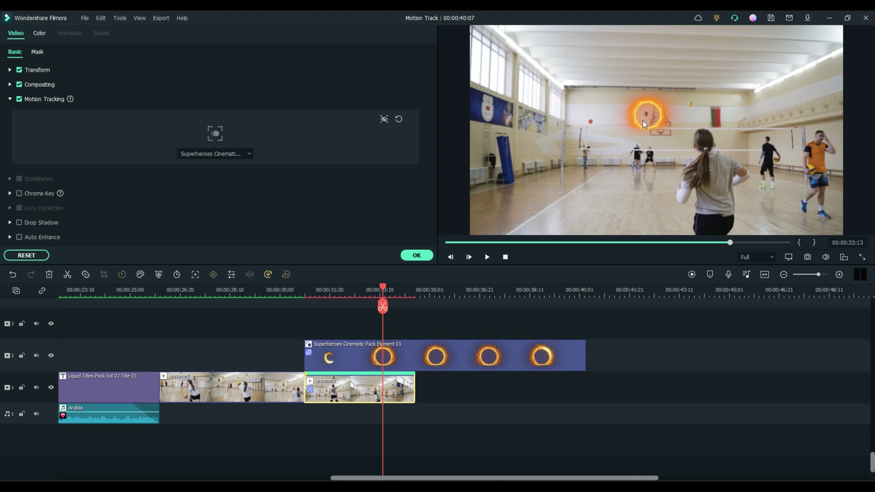
{"action": "left_click_drag", "start_coordinate": [384, 291], "coordinate": [414, 290]}
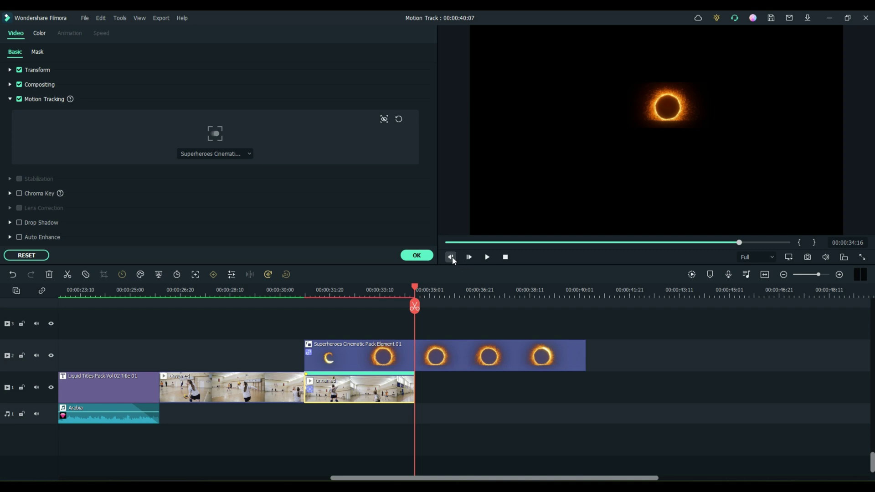
{"action": "left_click", "coordinate": [451, 257]}
{"action": "left_click", "coordinate": [427, 354]}
{"action": "key", "text": "ctrl+b"}
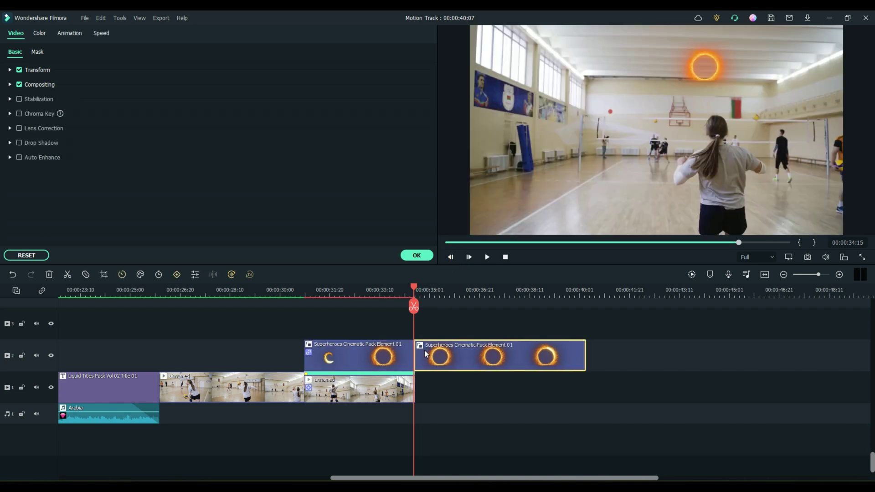
{"action": "key", "text": "Delete"}
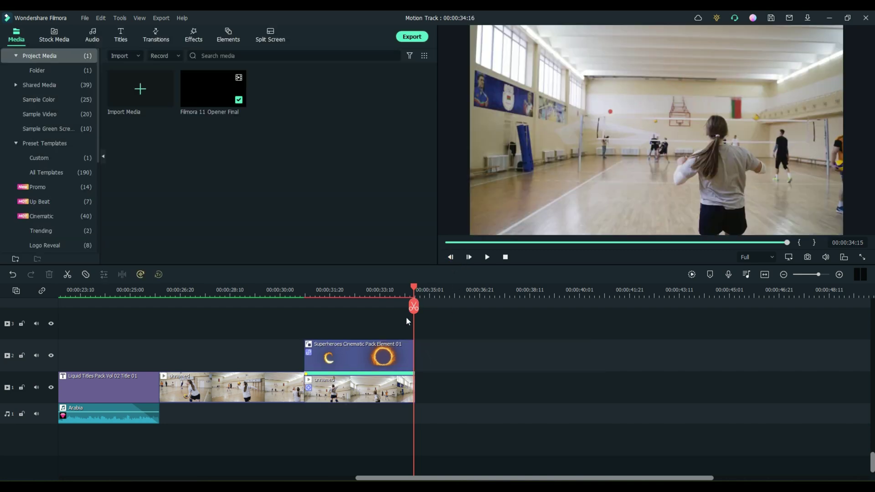
{"action": "left_click_drag", "start_coordinate": [413, 290], "coordinate": [259, 291]}
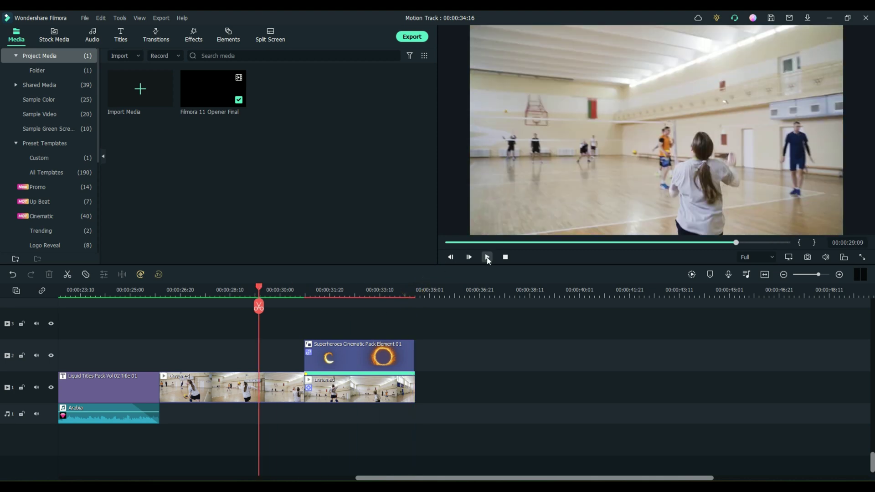
{"action": "left_click", "coordinate": [487, 257]}
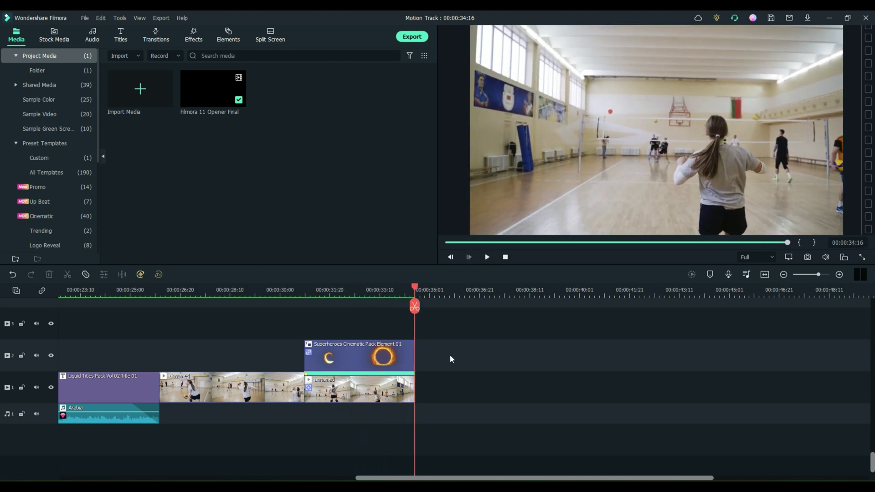
Step: Delete the fire-ring element and put the Electricity_02 Lighting element on track 2 at the playhead
{"action": "left_click", "coordinate": [350, 349]}
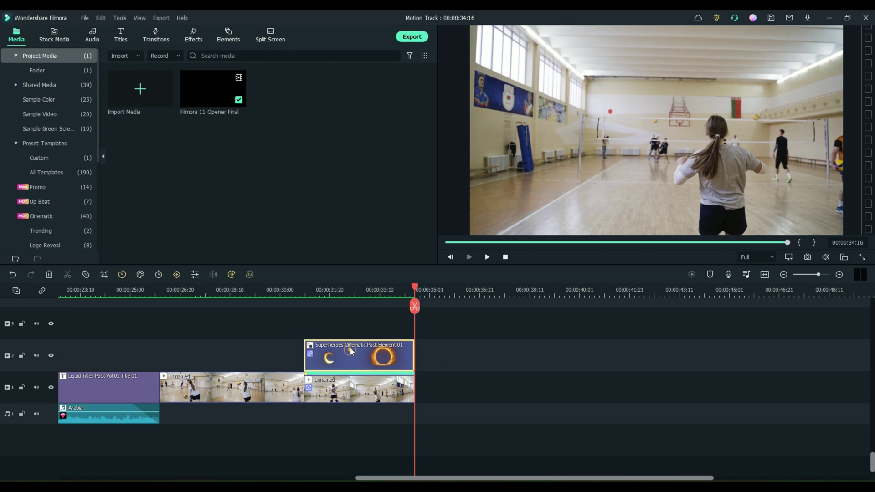
{"action": "key", "text": "Delete"}
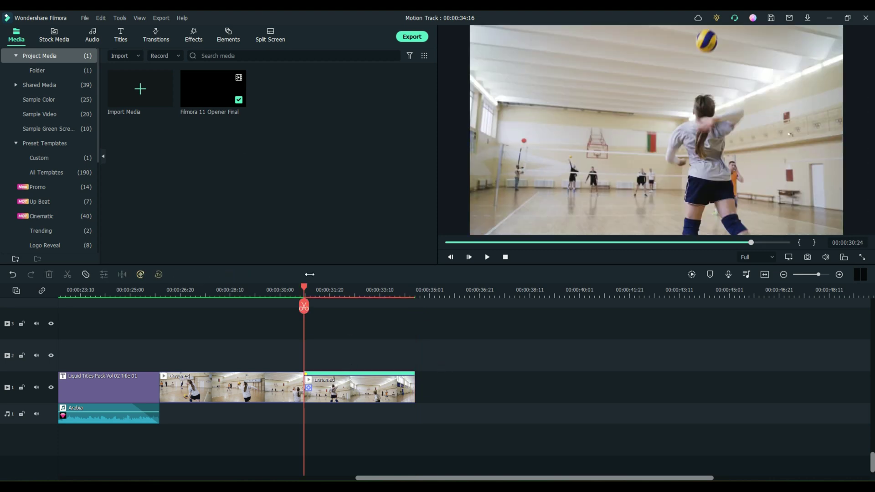
{"action": "left_click", "coordinate": [225, 40]}
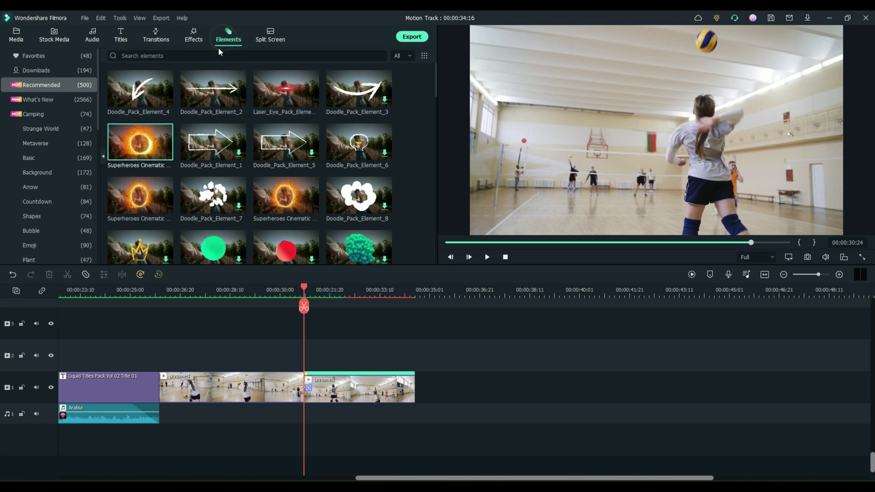
{"action": "scroll", "coordinate": [55, 183], "scroll_direction": "down", "scroll_amount": 4}
{"action": "left_click", "coordinate": [53, 217]}
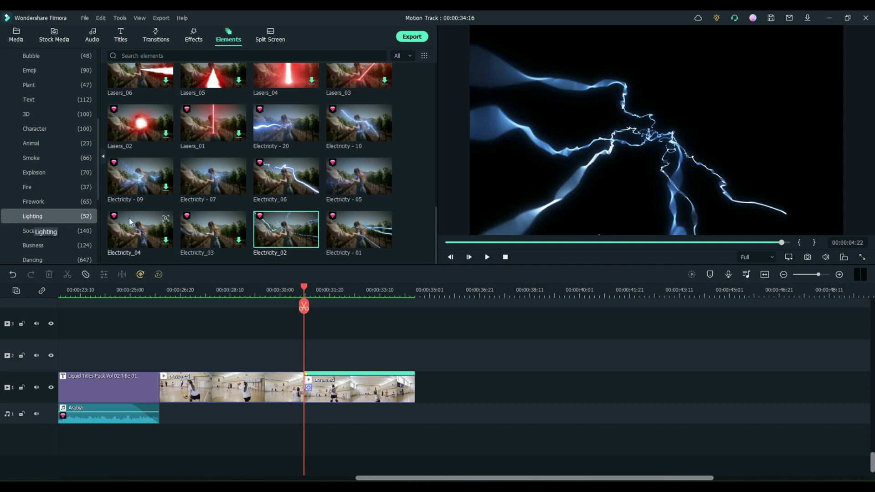
{"action": "mouse_move", "coordinate": [275, 235]}
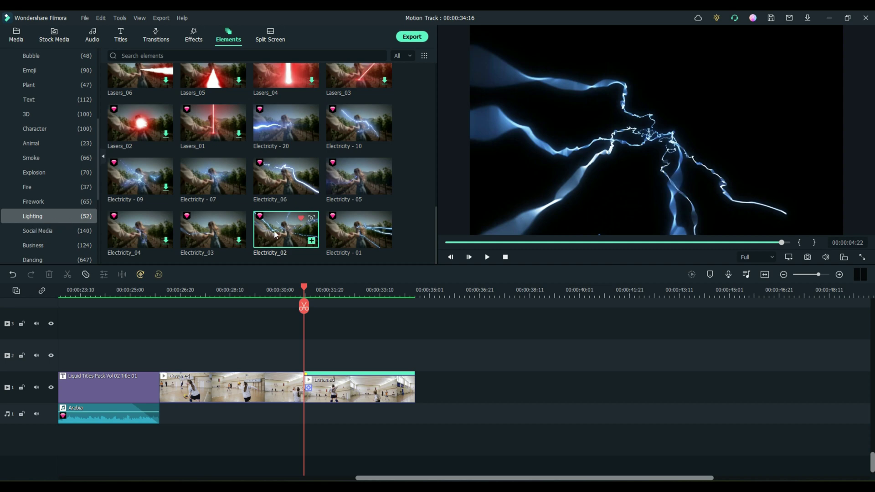
{"action": "left_click", "coordinate": [275, 235]}
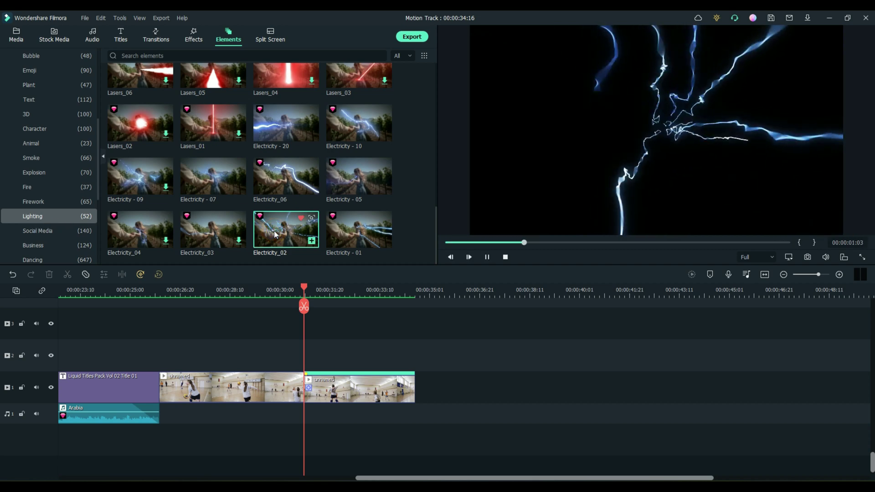
{"action": "left_click_drag", "start_coordinate": [275, 235], "coordinate": [310, 358]}
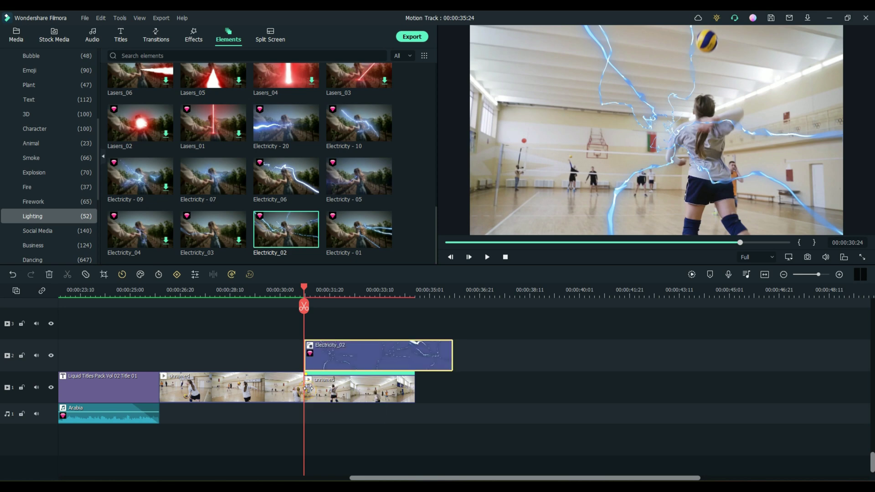
Step: Reset the volleyball clip's old motion tracking and select the Electricity_02 clip
{"action": "double_click", "coordinate": [326, 393]}
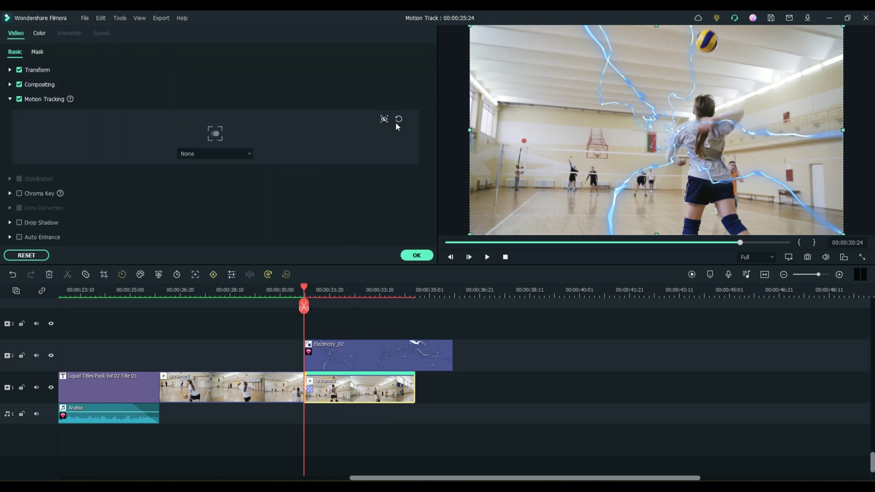
{"action": "left_click", "coordinate": [398, 120]}
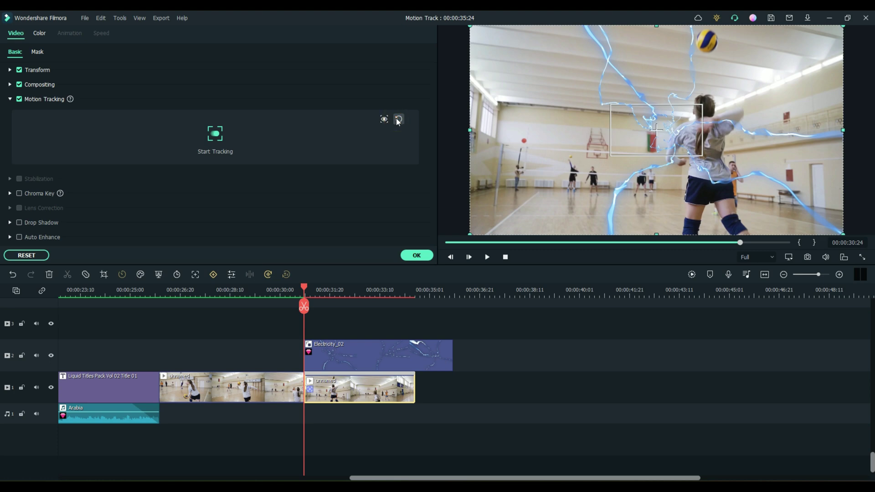
{"action": "left_click", "coordinate": [346, 359]}
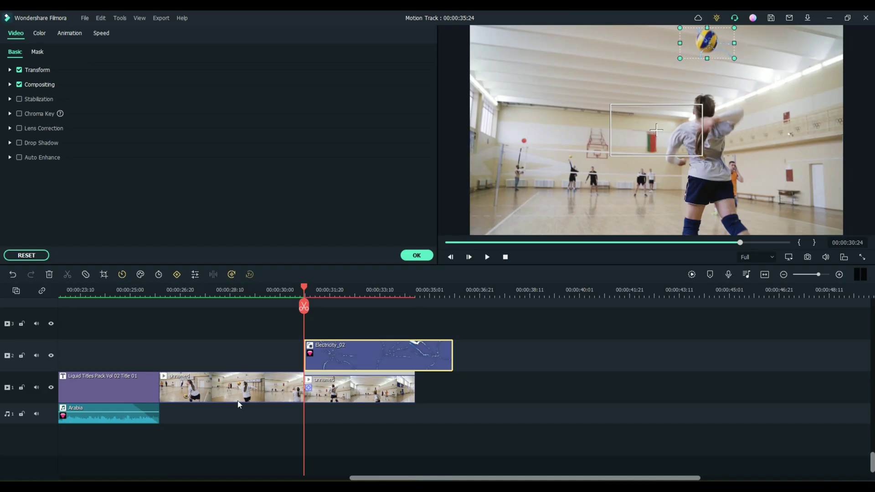
Step: Close the editing panel, hide the lightning track, and select the volleyball clip
{"action": "left_click", "coordinate": [415, 254]}
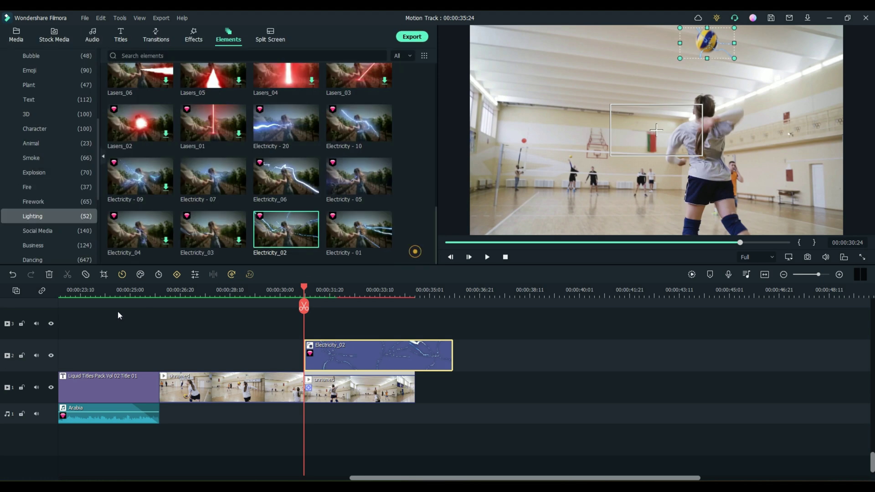
{"action": "left_click", "coordinate": [51, 355]}
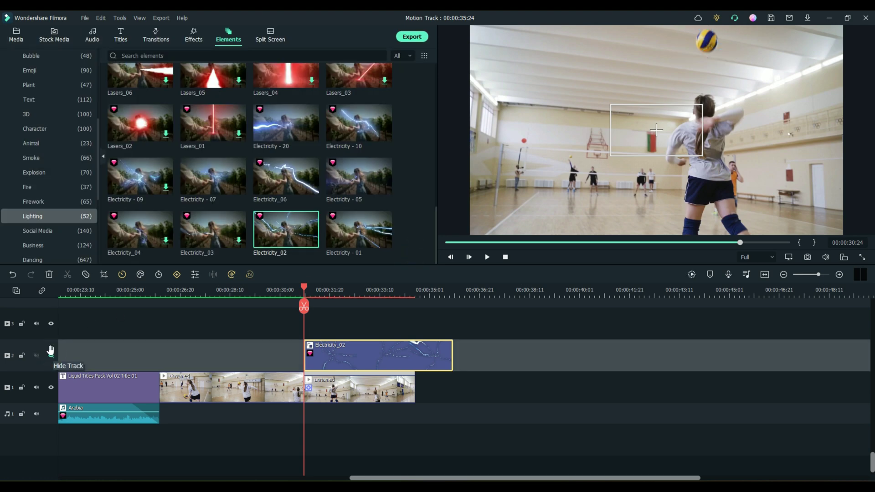
{"action": "left_click", "coordinate": [363, 395]}
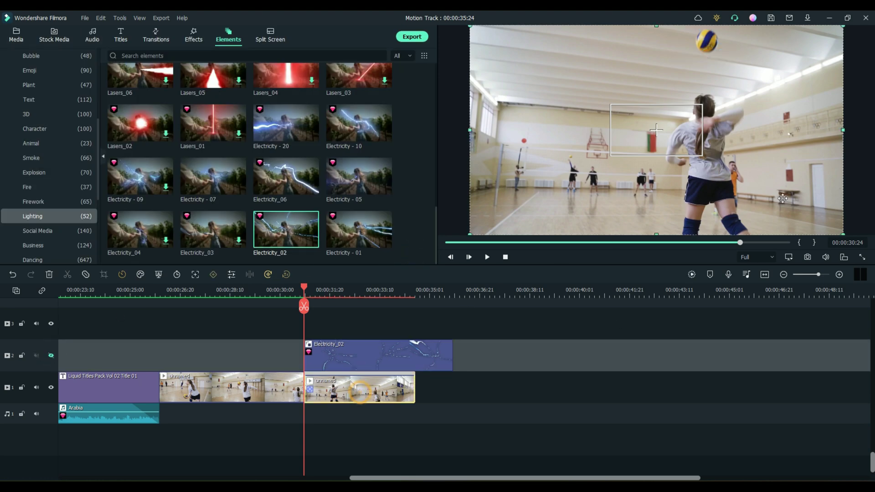
Step: Fit the tracking box tightly around the volleyball and track it through the clip
{"action": "left_click_drag", "start_coordinate": [659, 132], "coordinate": [714, 51]}
{"action": "left_click_drag", "start_coordinate": [756, 78], "coordinate": [708, 43]}
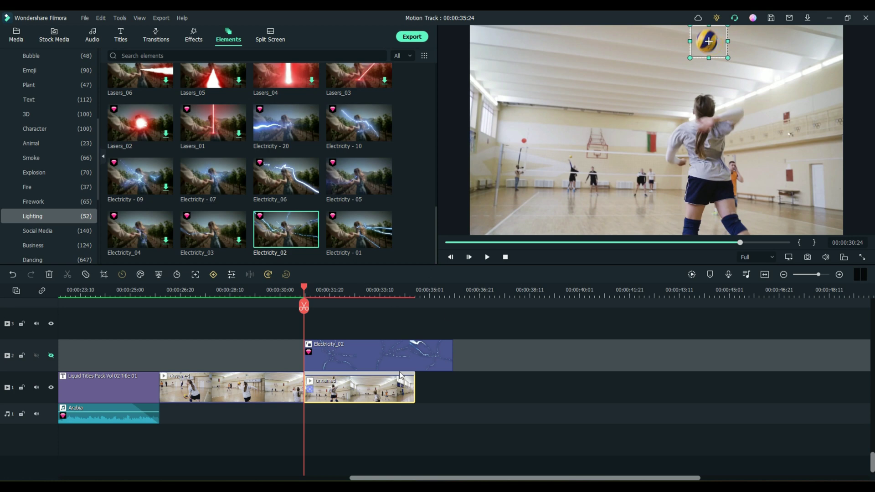
{"action": "double_click", "coordinate": [337, 397]}
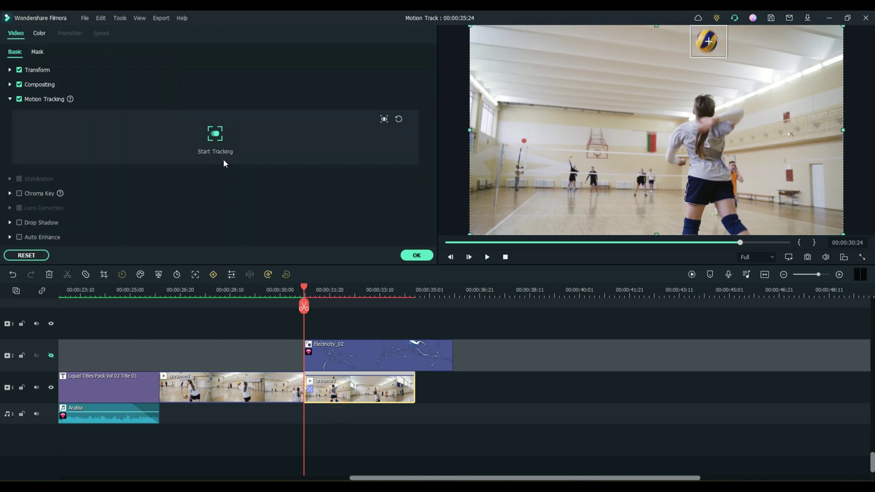
{"action": "left_click", "coordinate": [213, 136]}
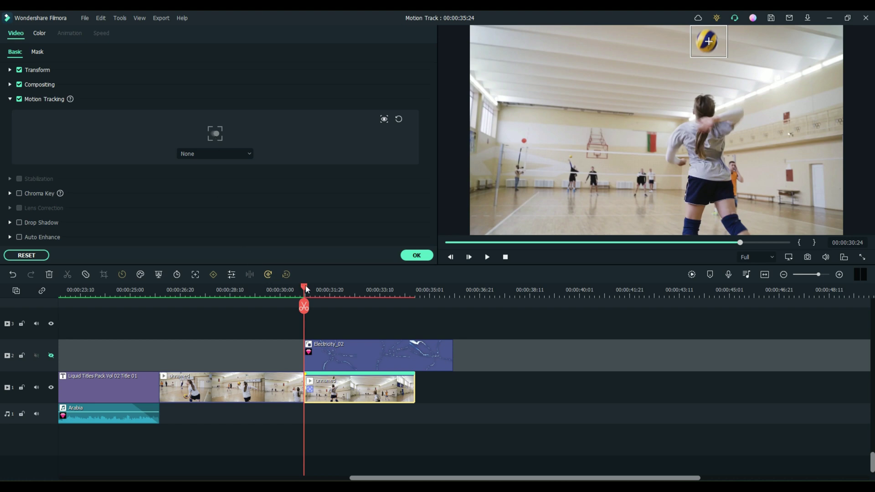
Step: Split the volleyball clip at about 00:00:33:08
{"action": "left_click_drag", "start_coordinate": [304, 293], "coordinate": [378, 291]}
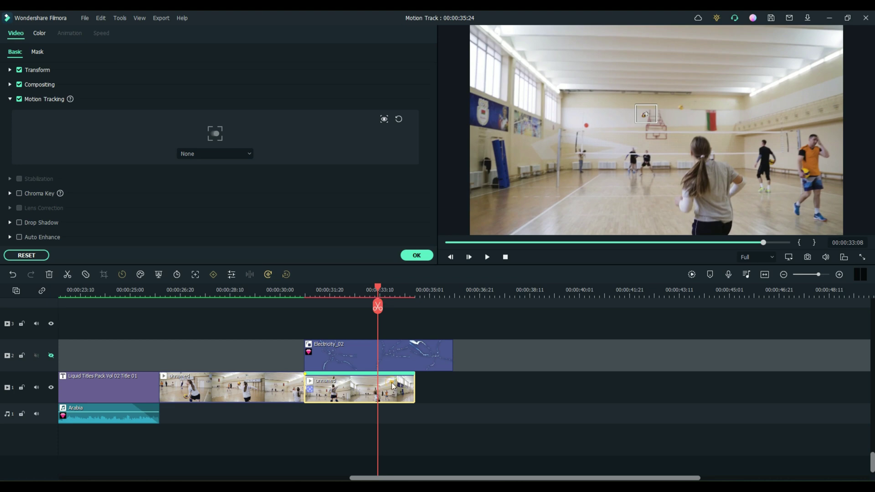
{"action": "key", "text": "ctrl+b"}
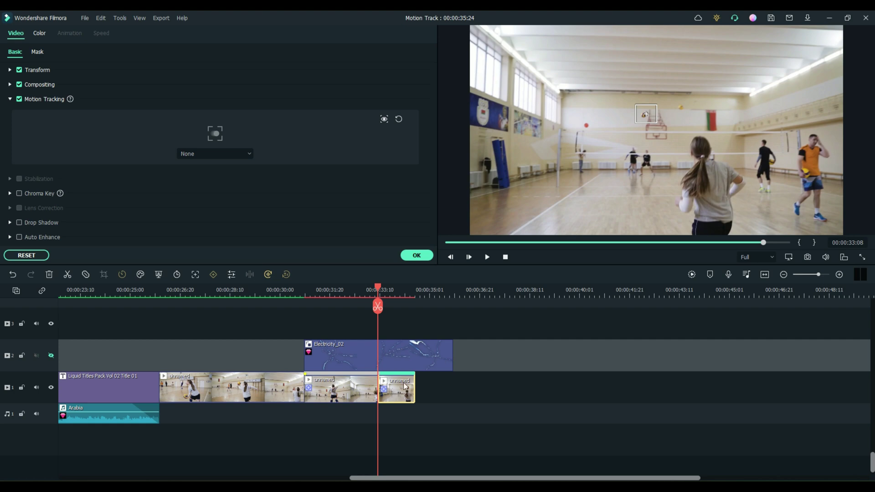
{"action": "left_click", "coordinate": [397, 119]}
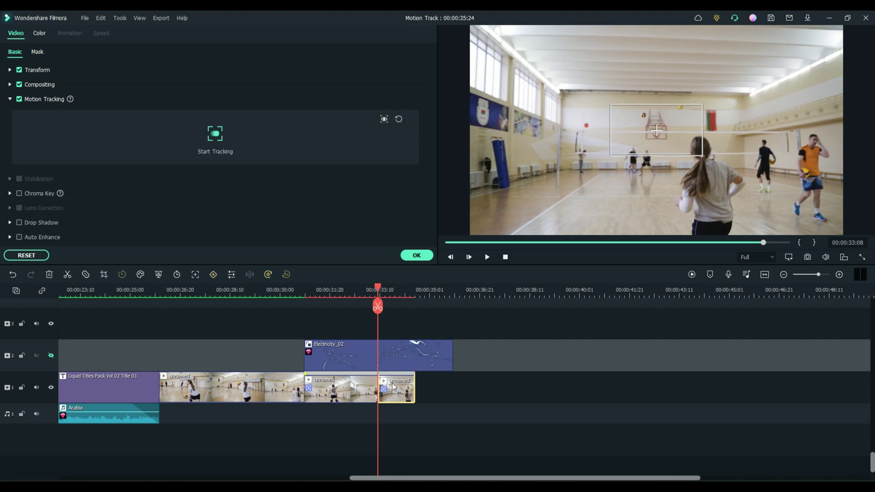
{"action": "left_click_drag", "start_coordinate": [378, 288], "coordinate": [330, 286]}
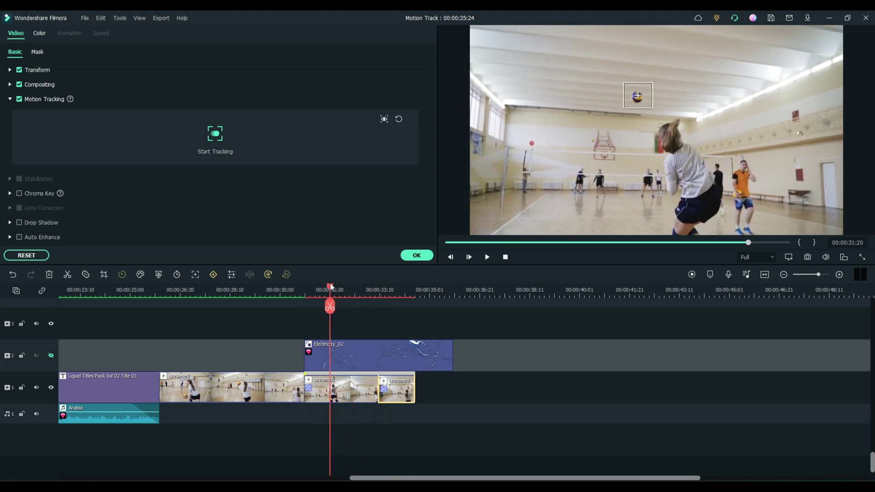
Step: Attach Electricity_02 to the first piece's ball tracking and return to just before the hit
{"action": "left_click", "coordinate": [349, 382]}
{"action": "left_click", "coordinate": [228, 154]}
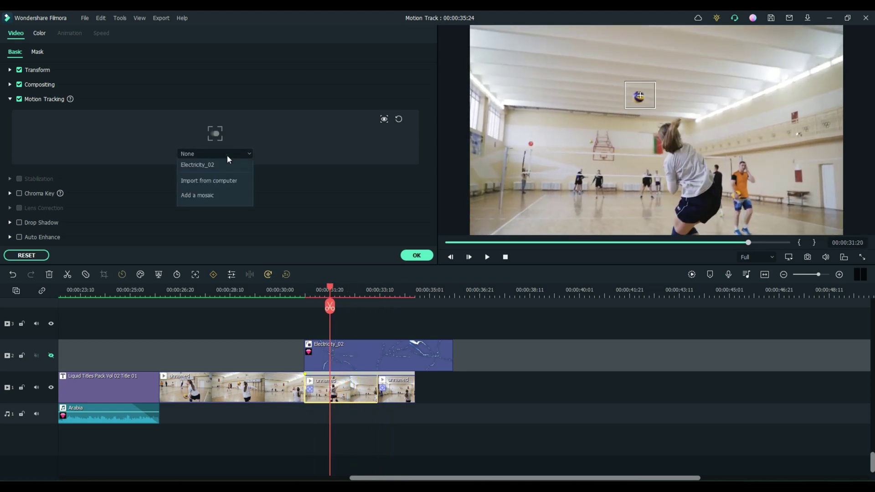
{"action": "left_click", "coordinate": [210, 186]}
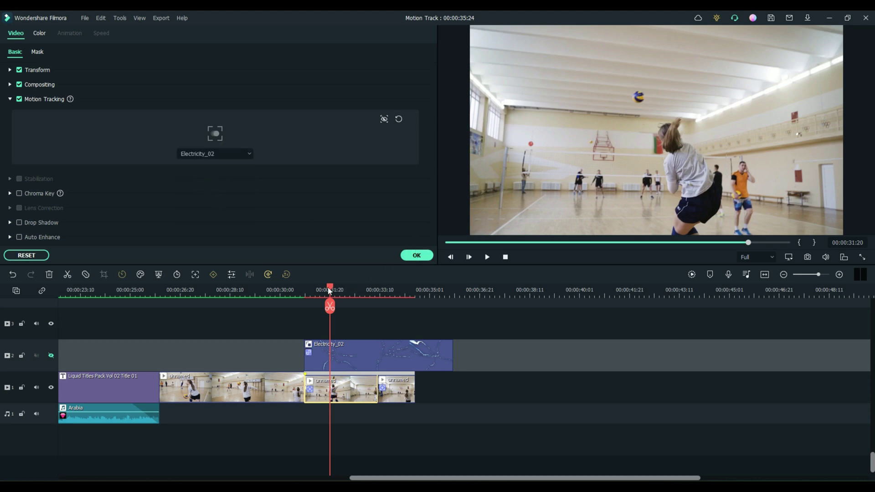
{"action": "left_click_drag", "start_coordinate": [329, 288], "coordinate": [278, 281]}
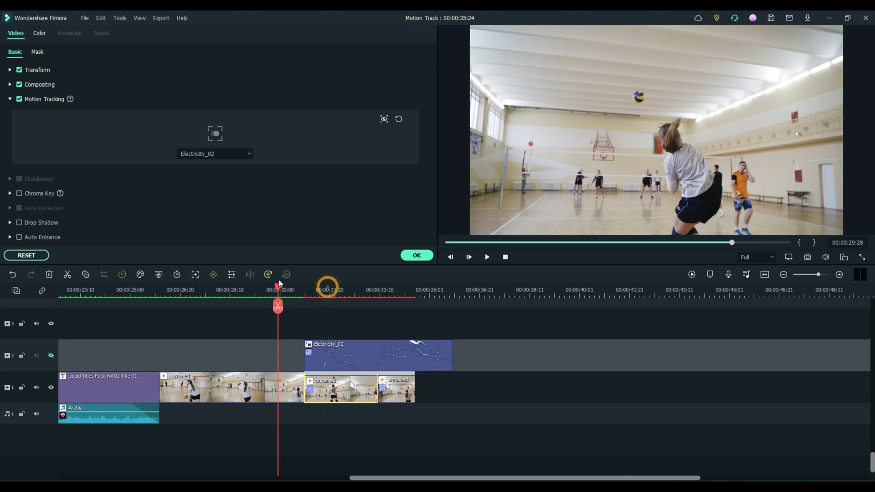
Step: Unhide the lightning track, close the clip settings, and play the edit from the title
{"action": "left_click", "coordinate": [51, 356]}
{"action": "key", "text": "space"}
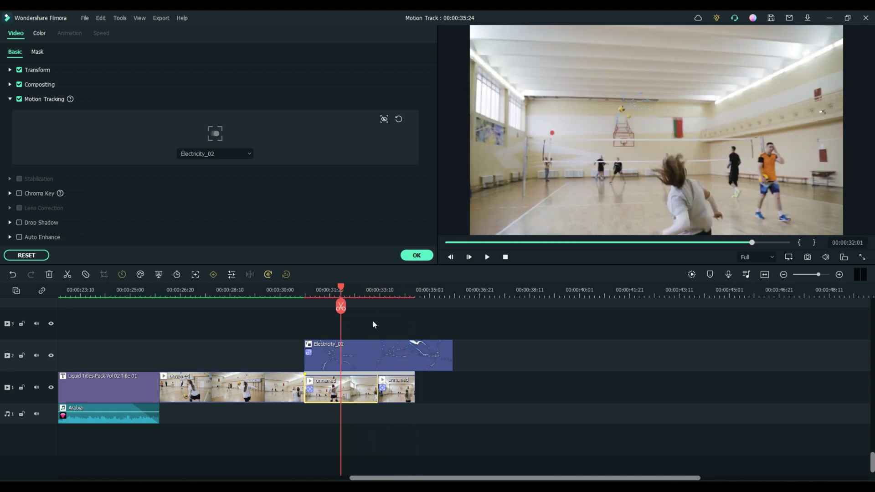
{"action": "left_click", "coordinate": [396, 390]}
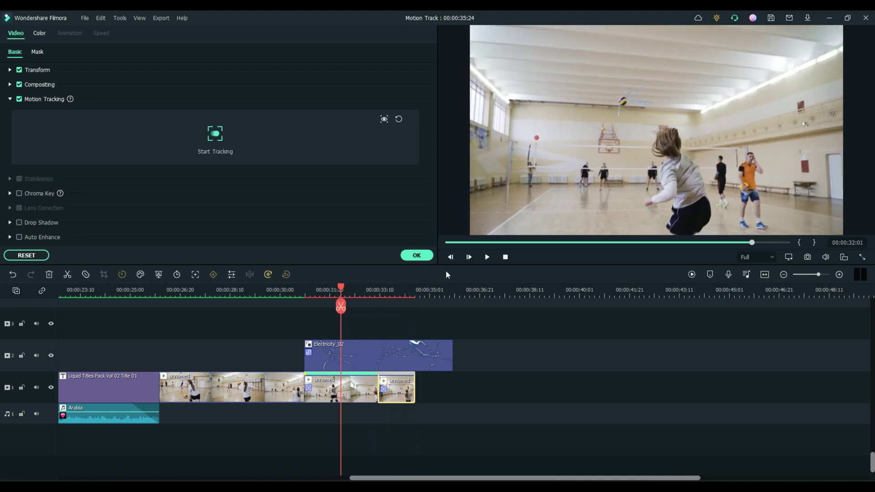
{"action": "left_click", "coordinate": [416, 256]}
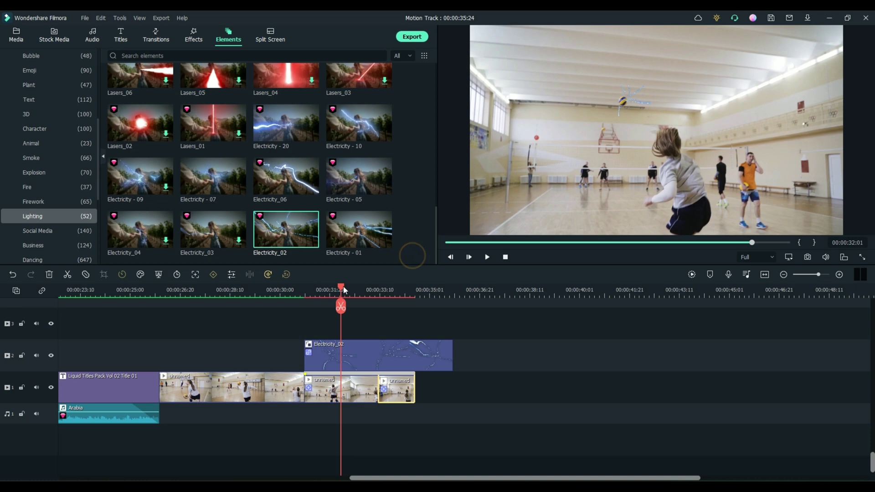
{"action": "left_click", "coordinate": [121, 287]}
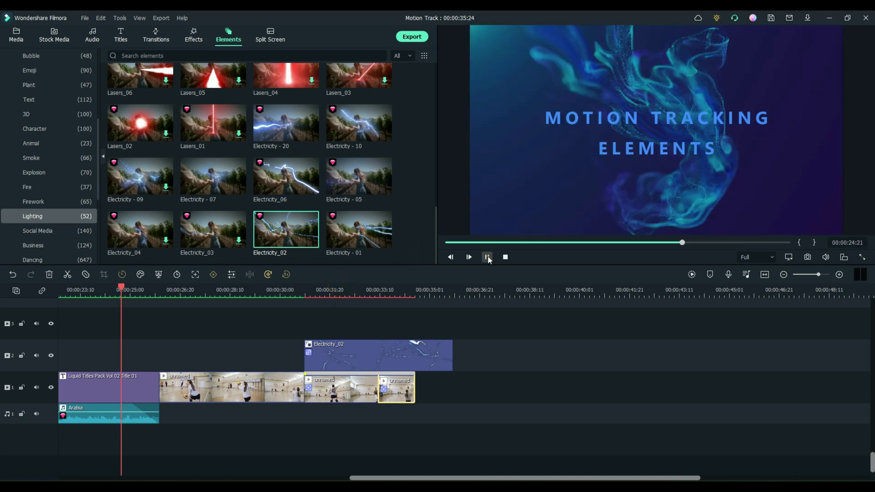
{"action": "left_click", "coordinate": [488, 257]}
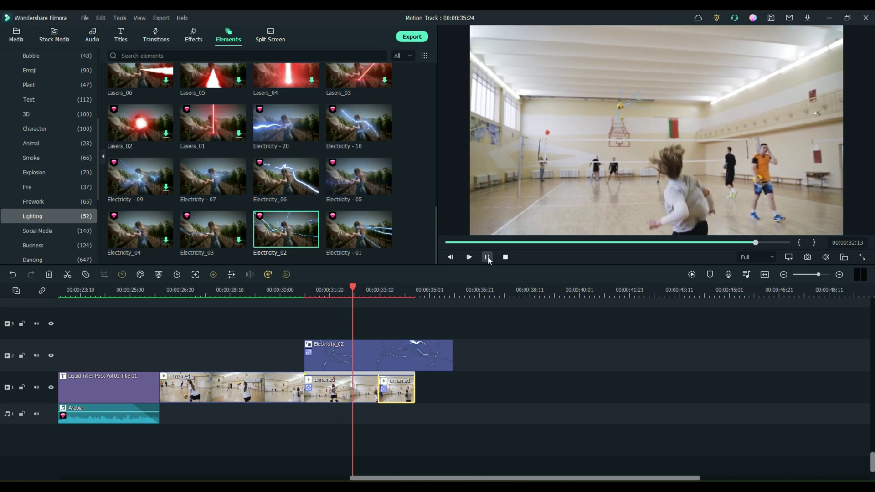
Step: Stop playback and turn off motion tracking on the last volleyball clip piece
{"action": "left_click", "coordinate": [487, 258]}
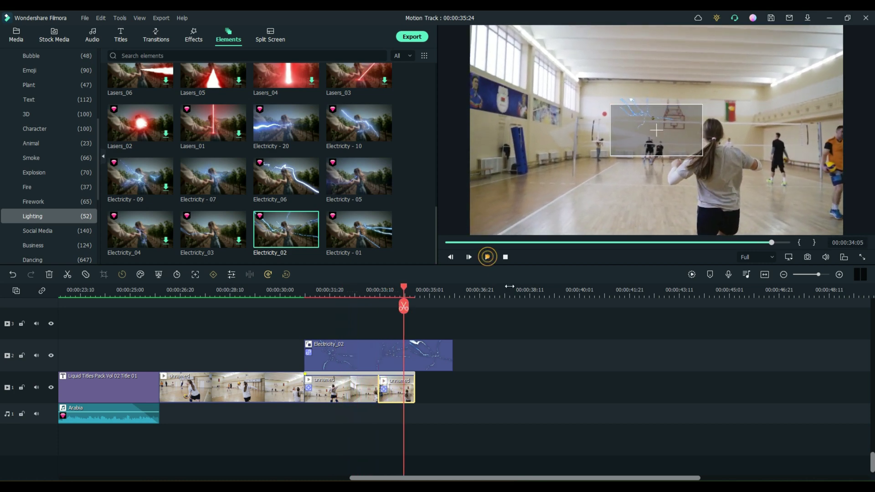
{"action": "double_click", "coordinate": [396, 388]}
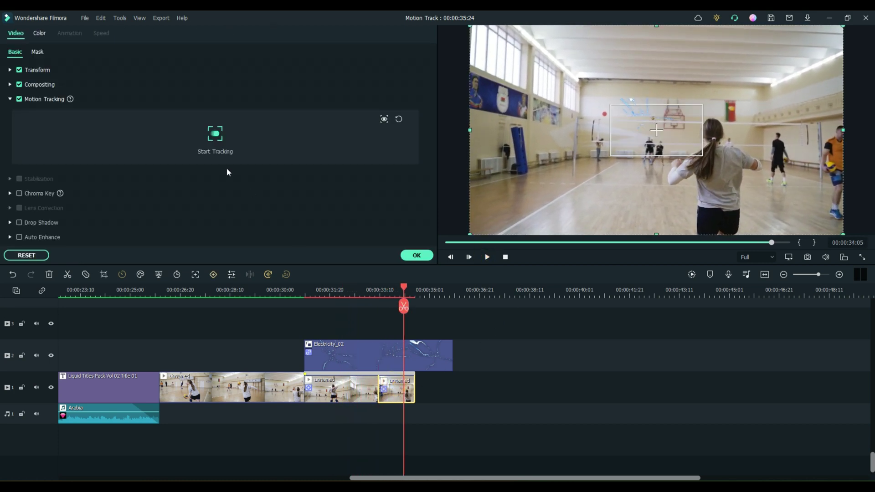
{"action": "left_click", "coordinate": [19, 99]}
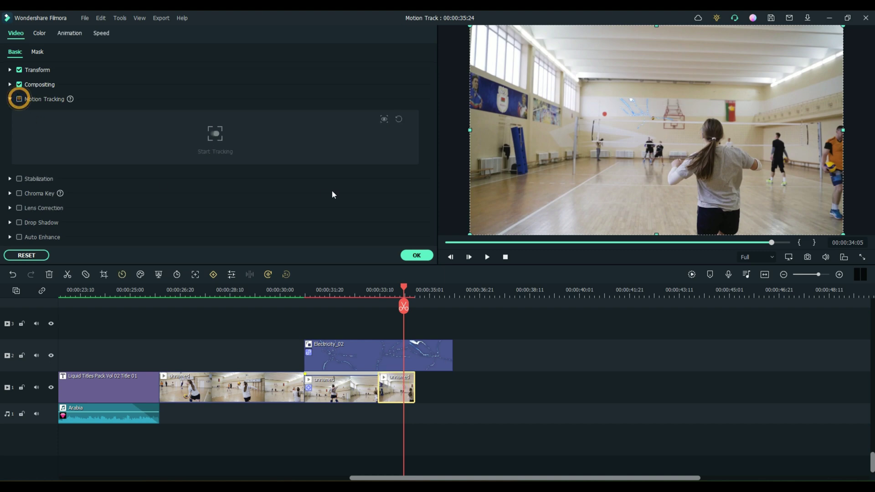
{"action": "left_click", "coordinate": [429, 258]}
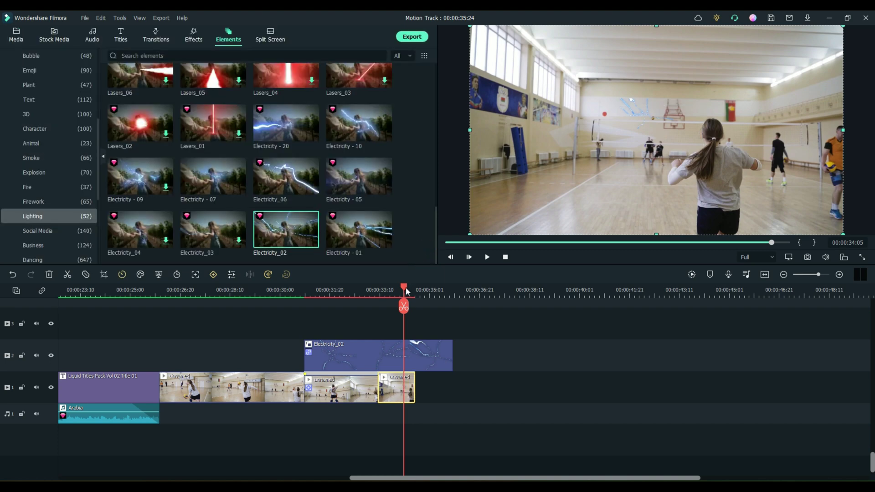
Step: Frame-step to the hit near 00:00:31:05 and move Electricity_02 to start there
{"action": "left_click_drag", "start_coordinate": [405, 288], "coordinate": [290, 290]}
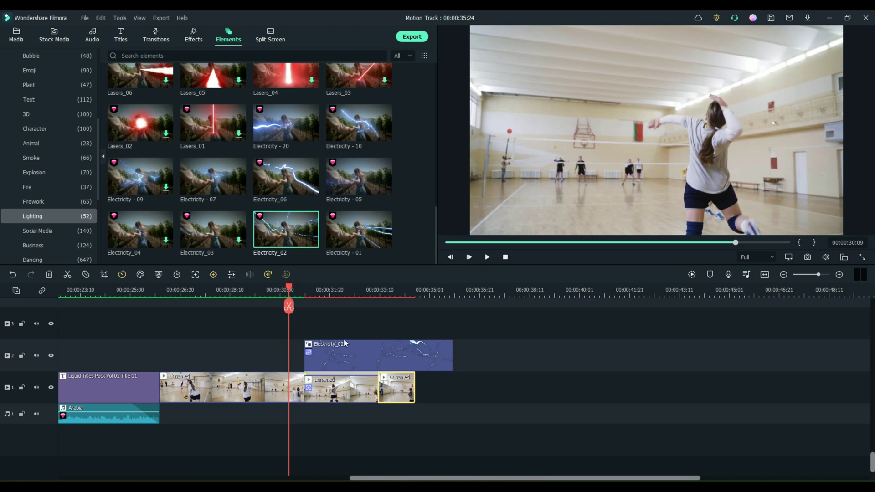
{"action": "left_click_drag", "start_coordinate": [290, 288], "coordinate": [307, 304]}
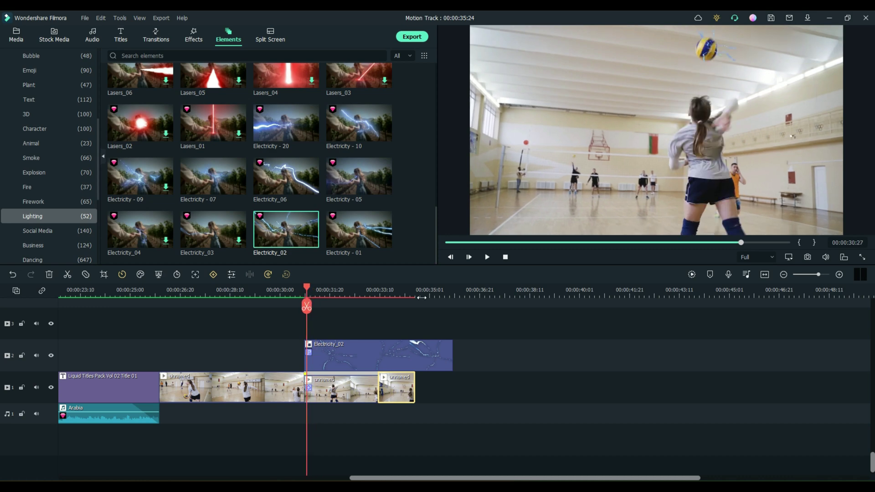
{"action": "left_click", "coordinate": [469, 257]}
{"action": "left_click", "coordinate": [468, 257]}
{"action": "left_click", "coordinate": [469, 257]}
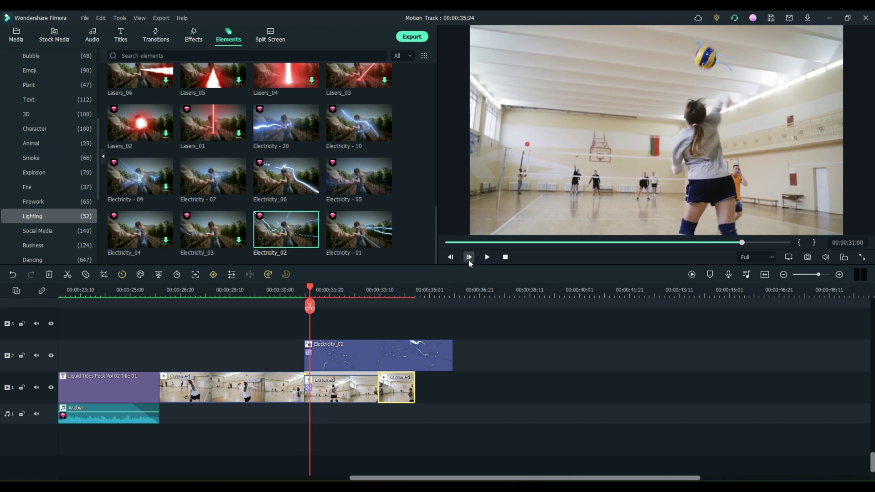
{"action": "left_click", "coordinate": [469, 257]}
{"action": "left_click", "coordinate": [469, 257]}
{"action": "left_click", "coordinate": [469, 258]}
{"action": "left_click", "coordinate": [469, 258]}
{"action": "left_click", "coordinate": [469, 258]}
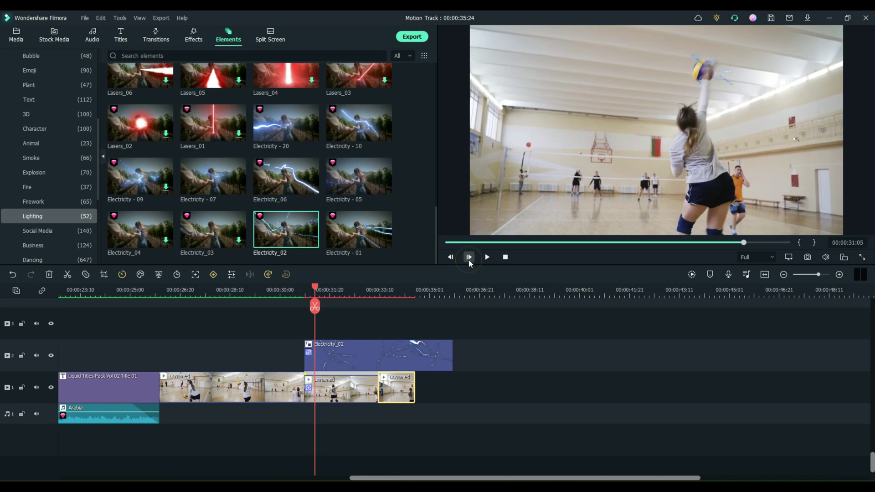
{"action": "mouse_move", "coordinate": [346, 345]}
{"action": "left_mouse_down"}
{"action": "mouse_move", "coordinate": [332, 347]}
{"action": "mouse_move", "coordinate": [350, 353]}
{"action": "left_mouse_up"}
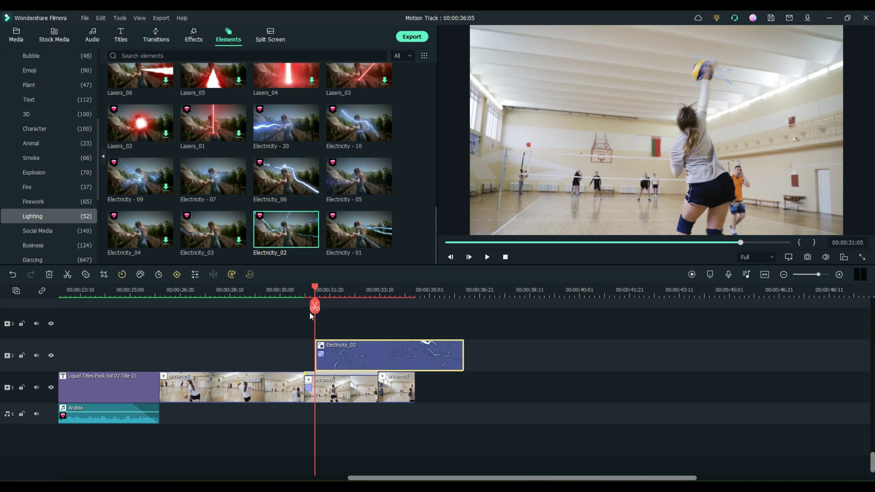
{"action": "left_click_drag", "start_coordinate": [317, 290], "coordinate": [280, 291]}
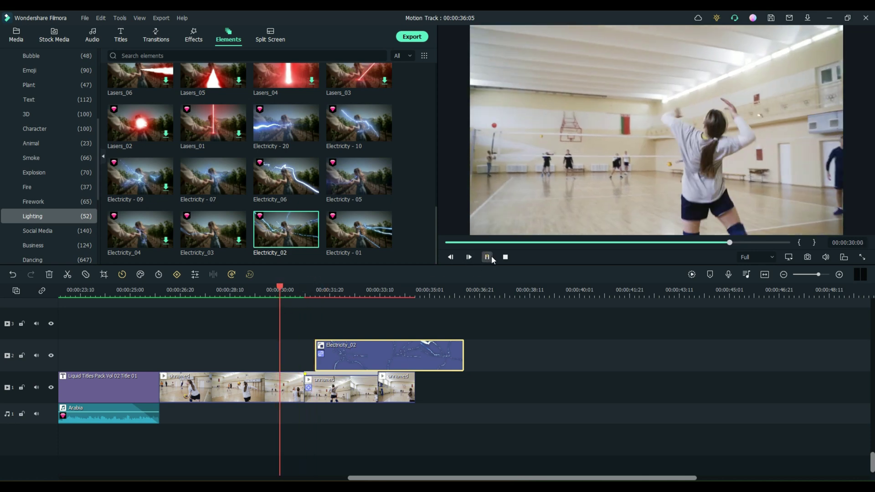
Step: Cut Electricity_02 at 00:00:34:16, delete the leftover part, and scrub through the hit to check
{"action": "left_click", "coordinate": [487, 257]}
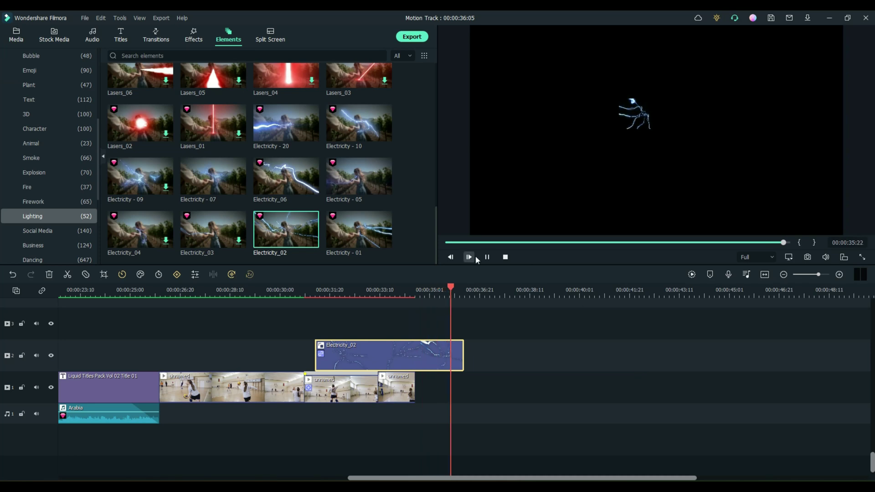
{"action": "left_click", "coordinate": [481, 256]}
{"action": "left_click_drag", "start_coordinate": [464, 289], "coordinate": [418, 296]}
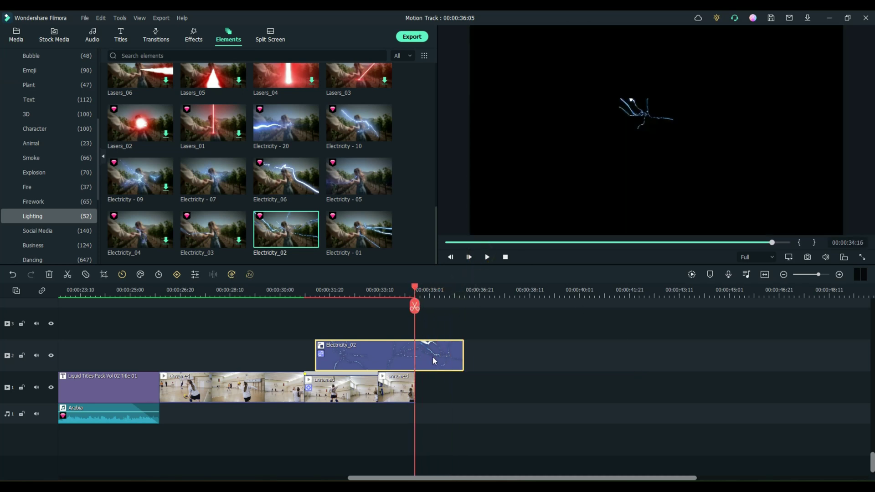
{"action": "key", "text": "ctrl+b"}
{"action": "key", "text": "Delete"}
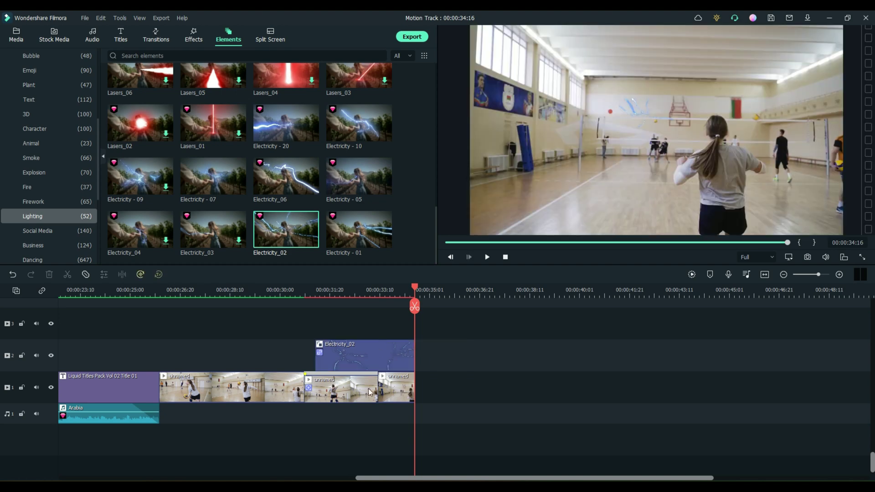
{"action": "left_click_drag", "start_coordinate": [416, 286], "coordinate": [289, 310]}
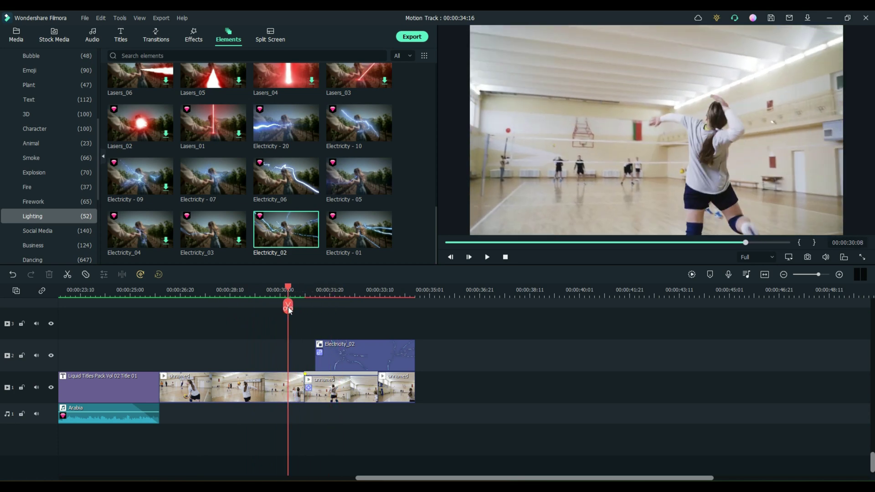
{"action": "left_click_drag", "start_coordinate": [289, 310], "coordinate": [304, 335]}
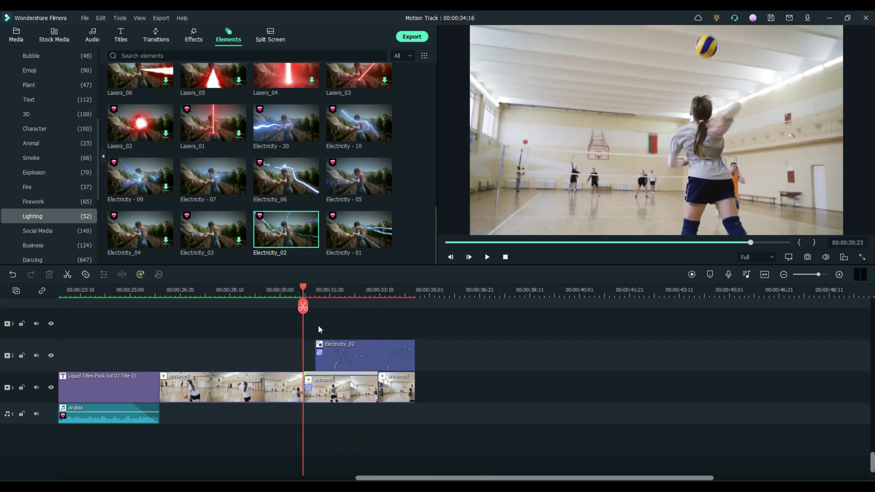